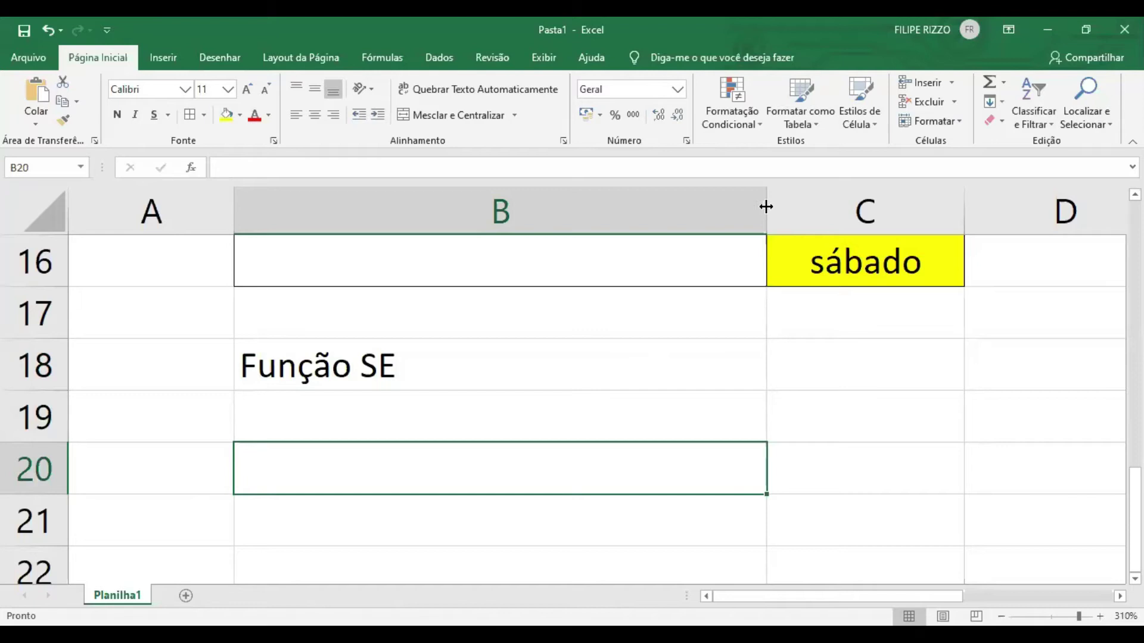
Narrow column B and enter the headers Aluno, 1 B and 2B in cells B19 to D19
drag(764, 206, 478, 238)
click(351, 416)
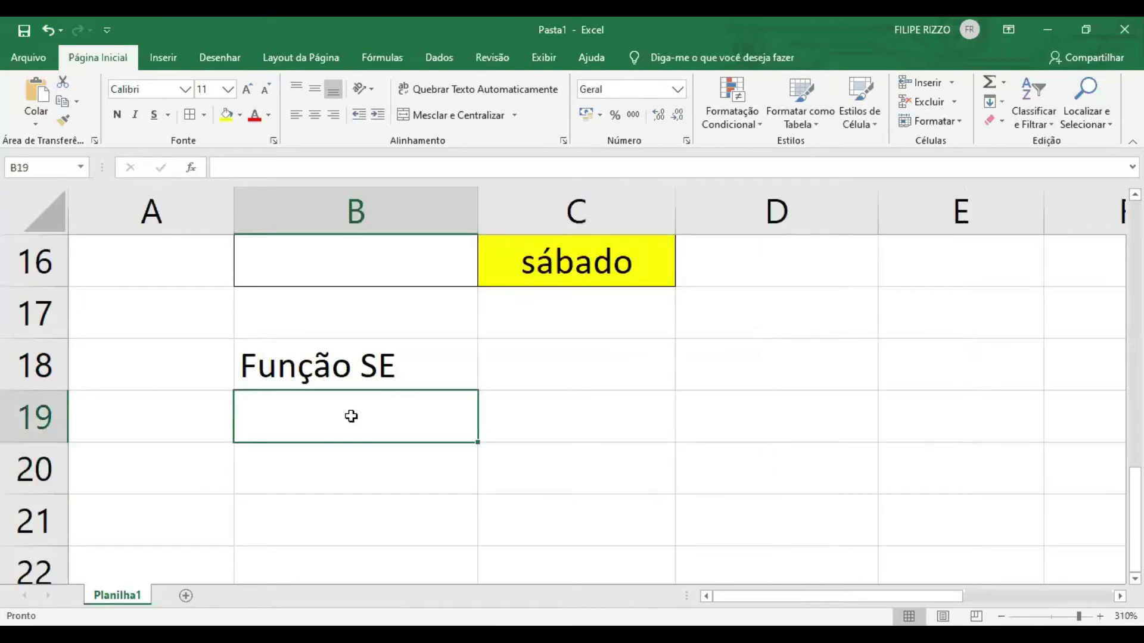
text(Aluno)
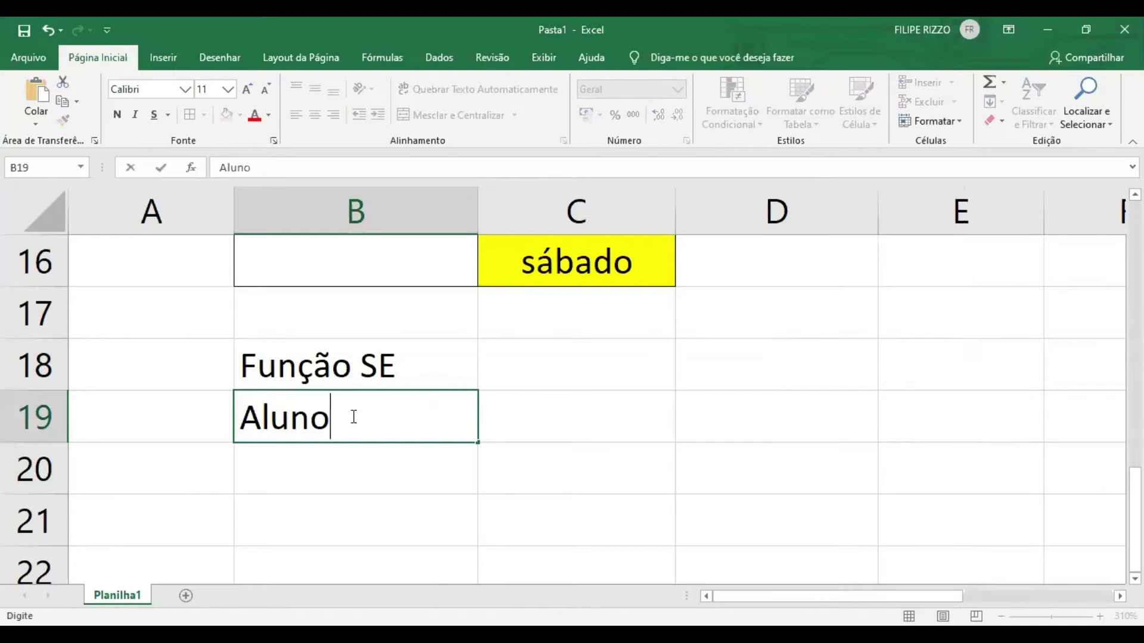
key(Tab)
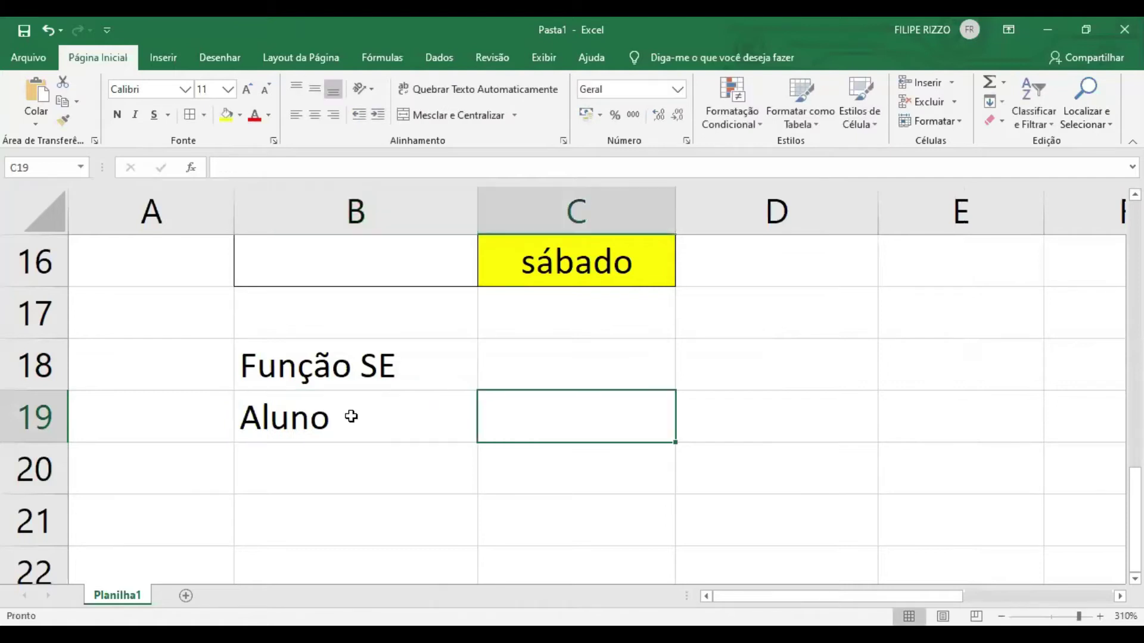
text(1 B)
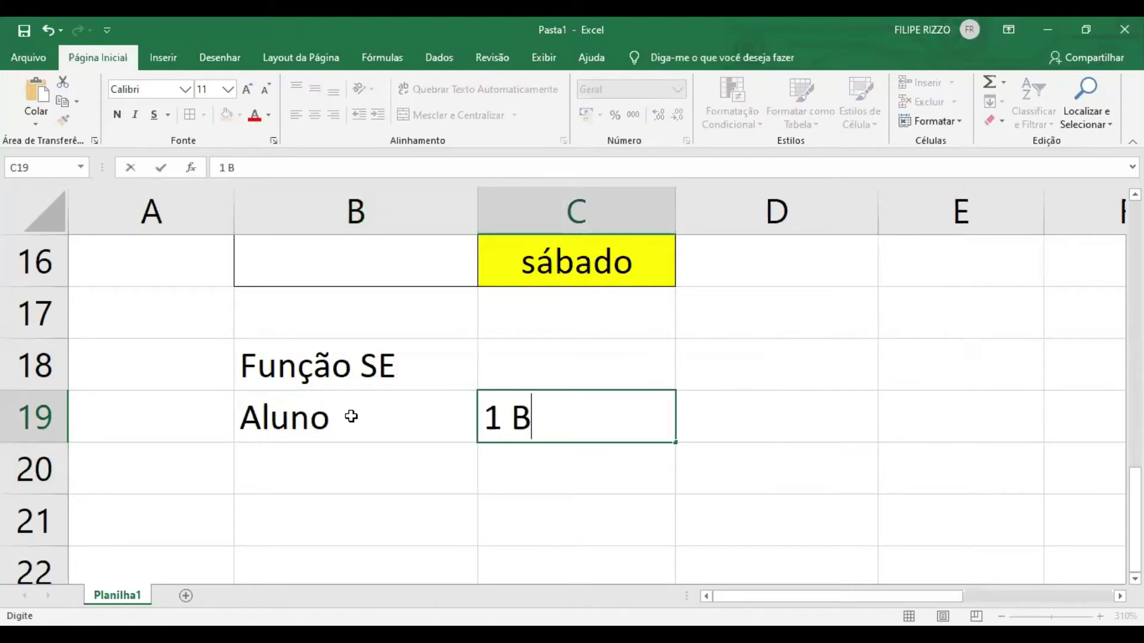
key(Tab)
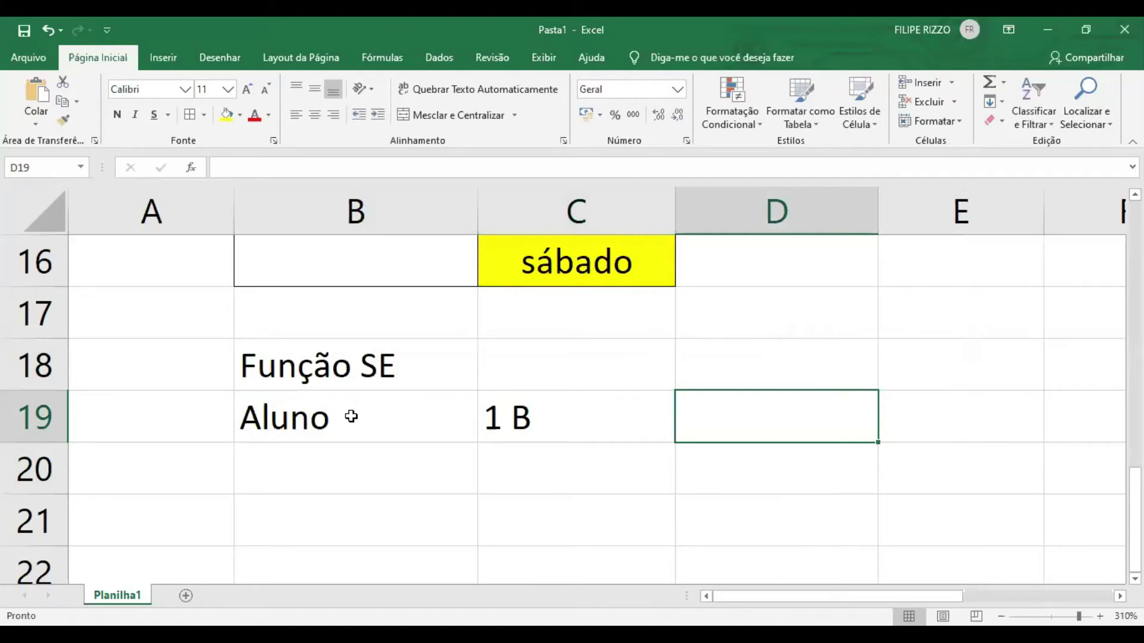
text(@)
key(BackSpace)
text(2B)
key(Tab)
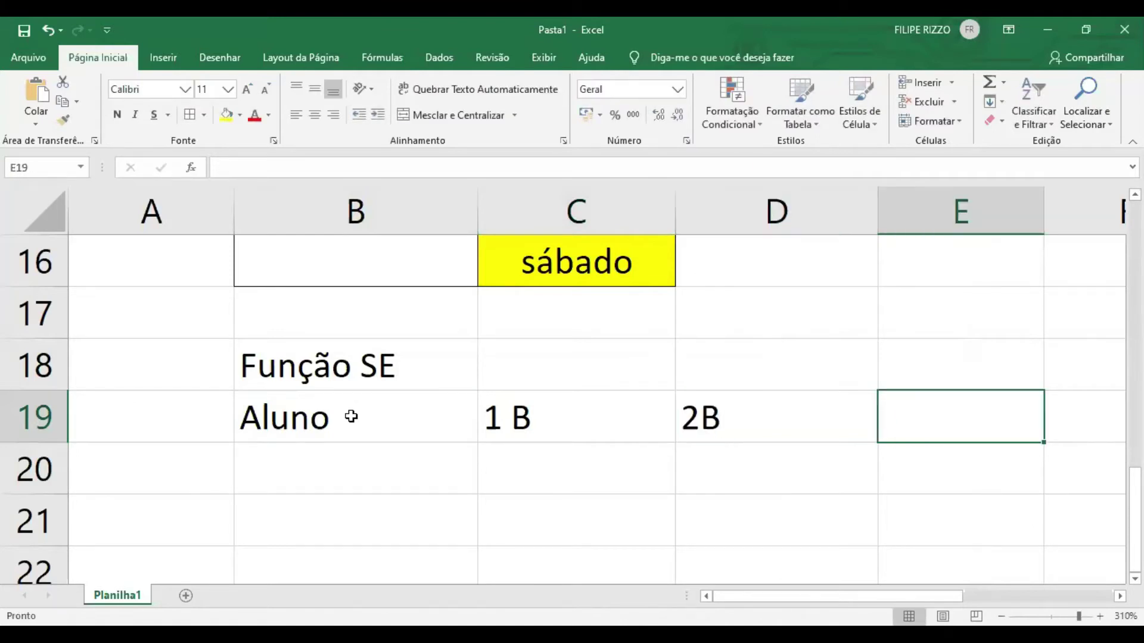
Enter the headers Média in E19 and Resultado in F19
text(M)
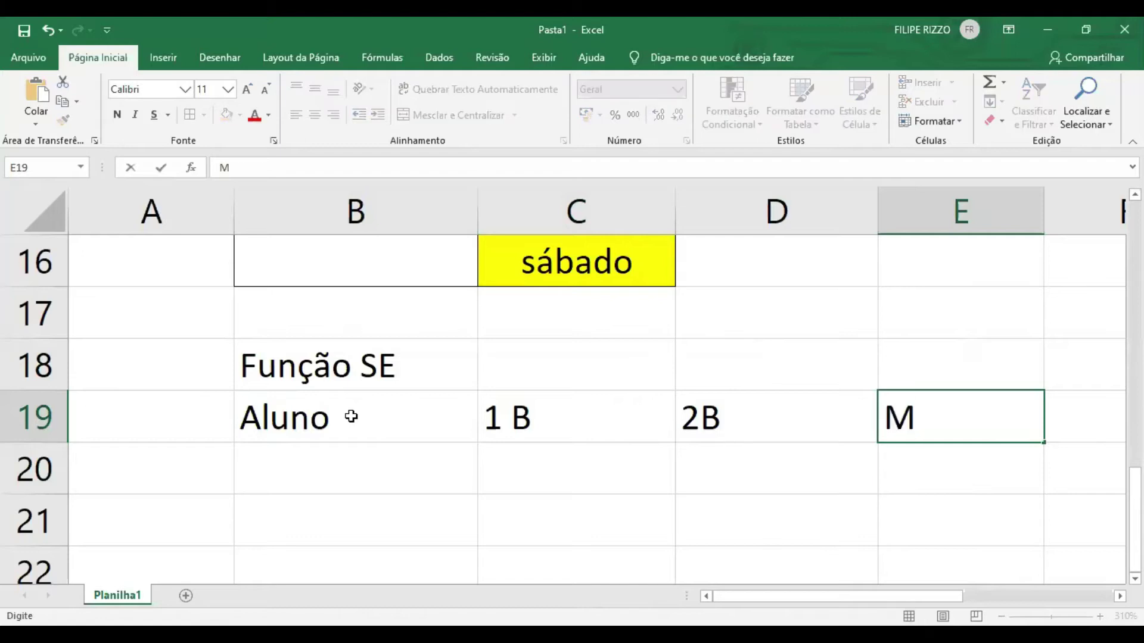
text(édia)
key(Tab)
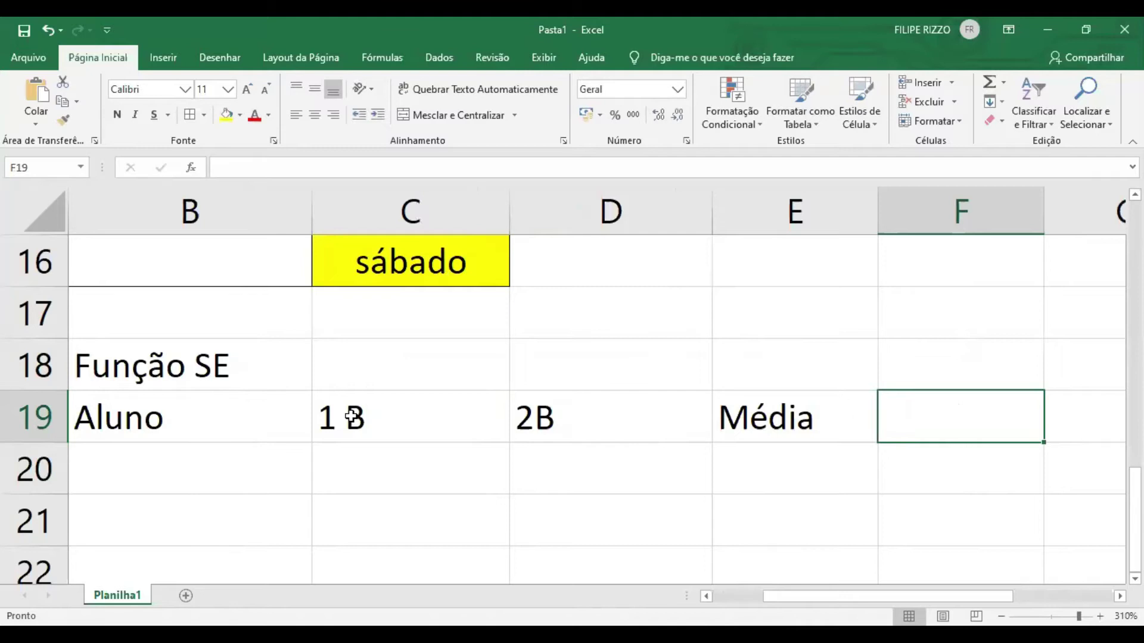
text(Resu)
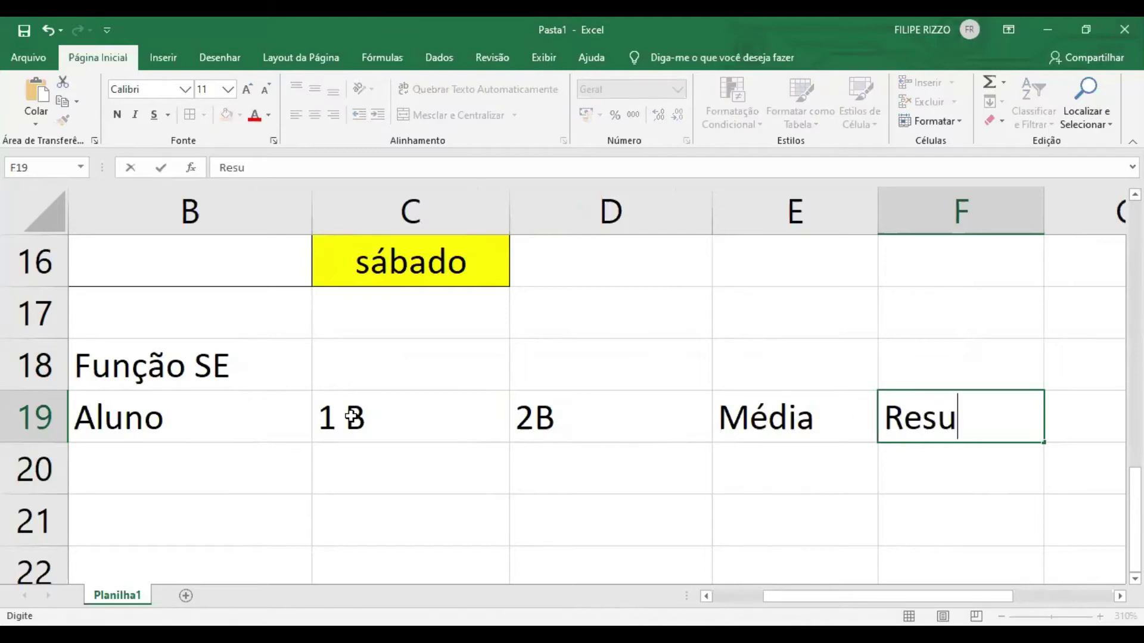
text(ltado)
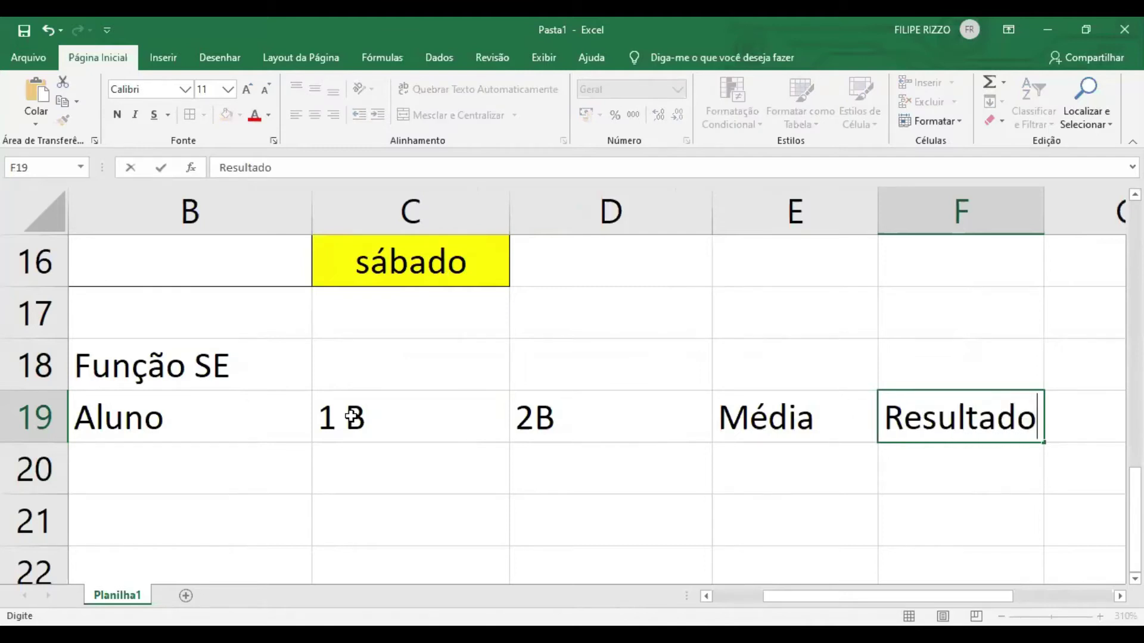
key(Return)
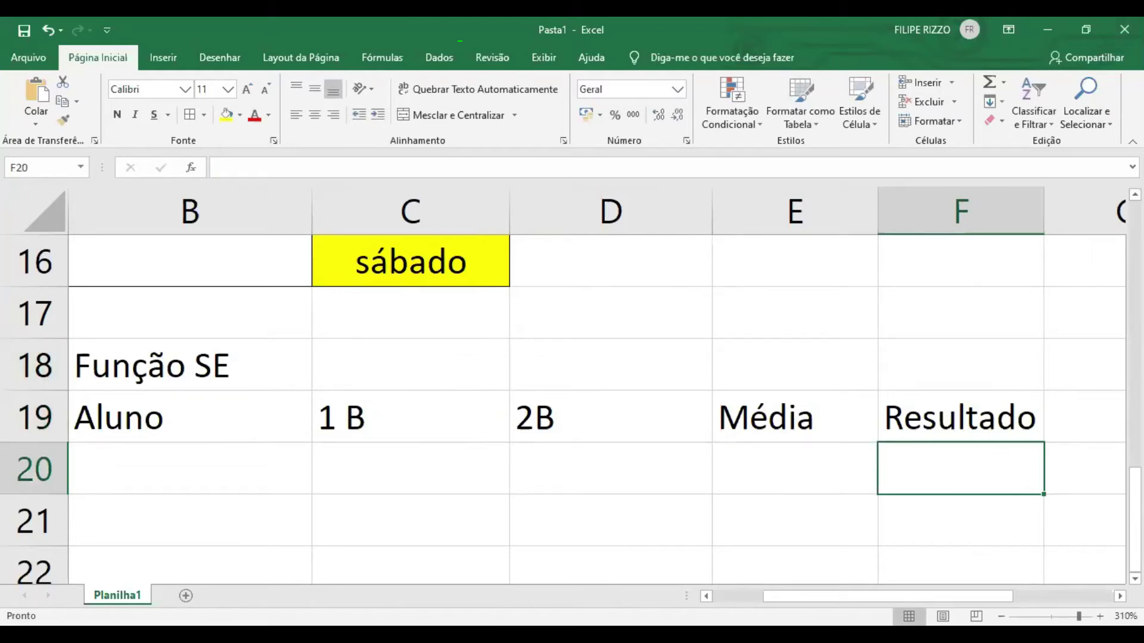
Enter the two students' first names under the Aluno header in B20 and B21
click(596, 456)
click(212, 470)
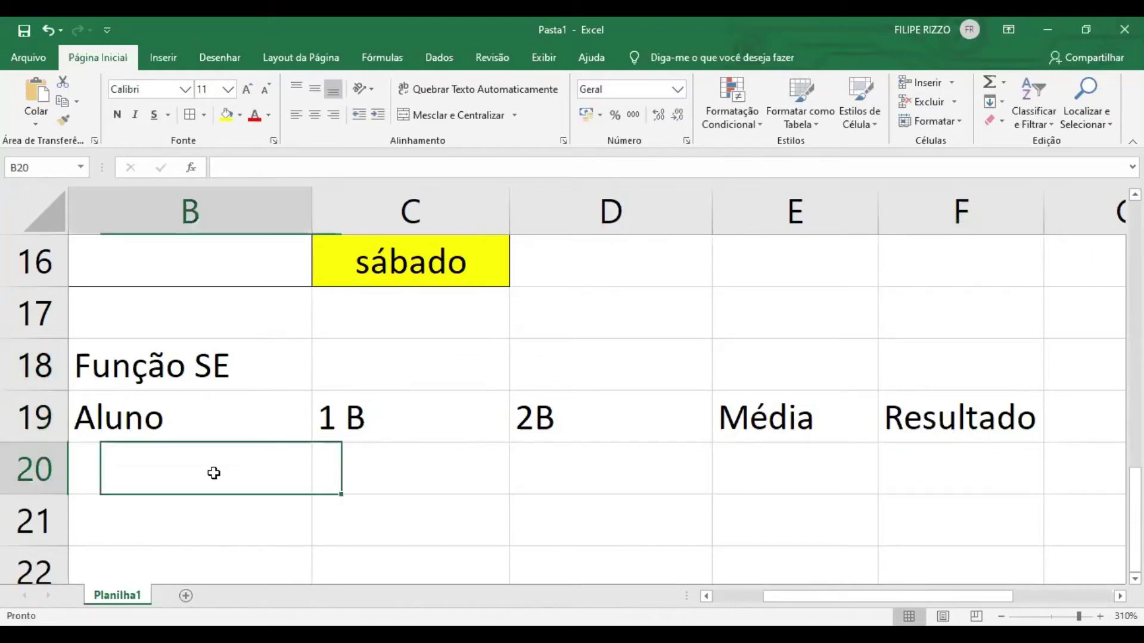
text(Maria)
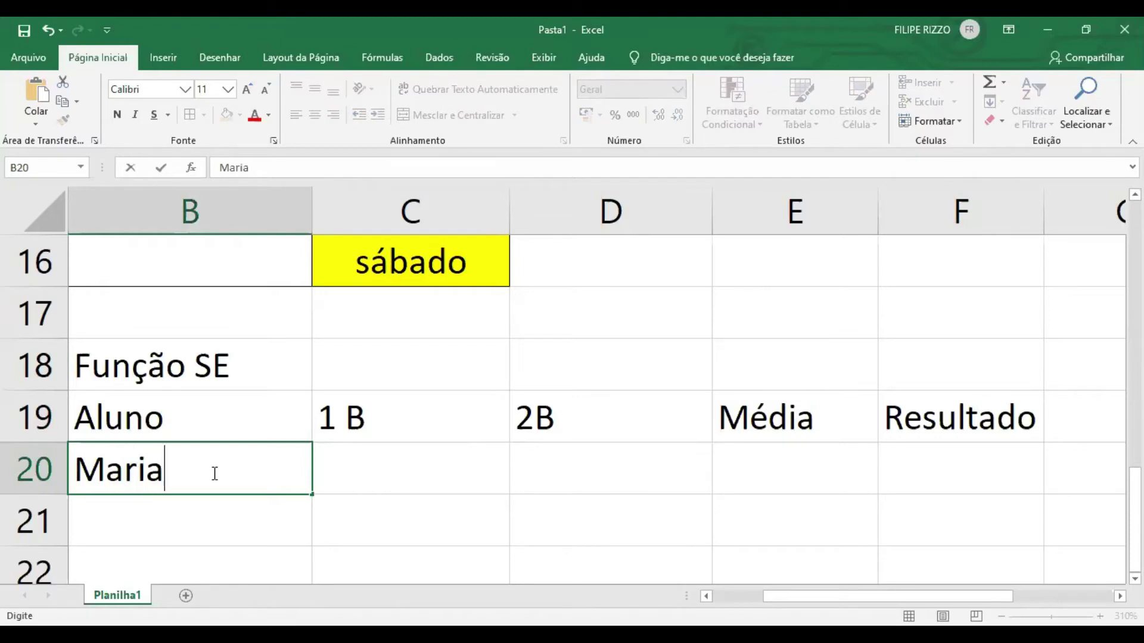
key(Return)
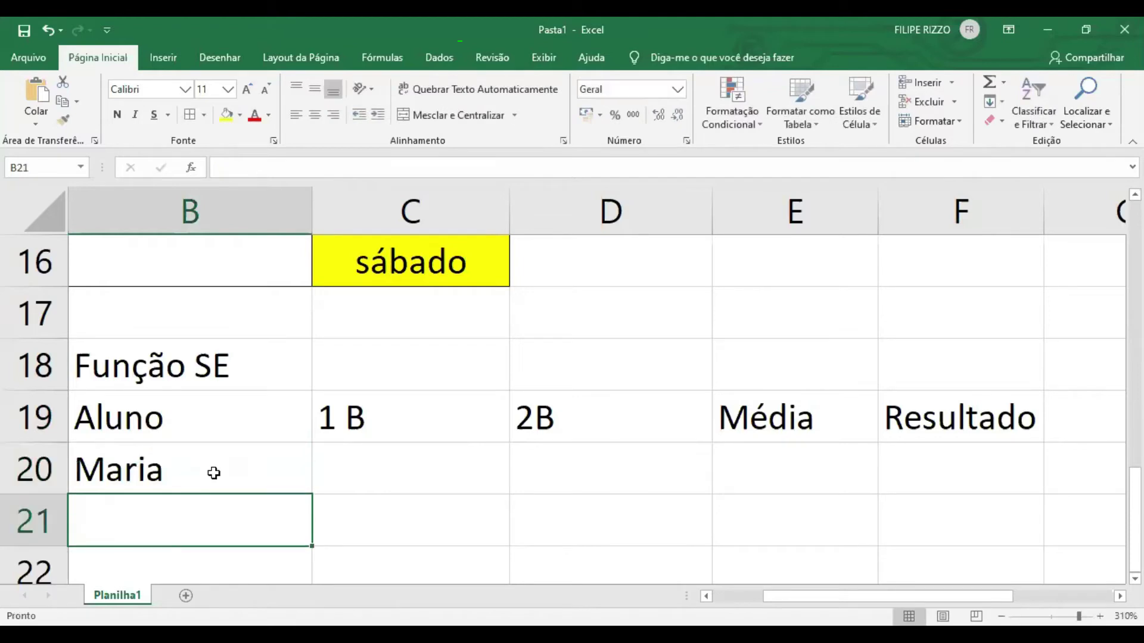
text(João)
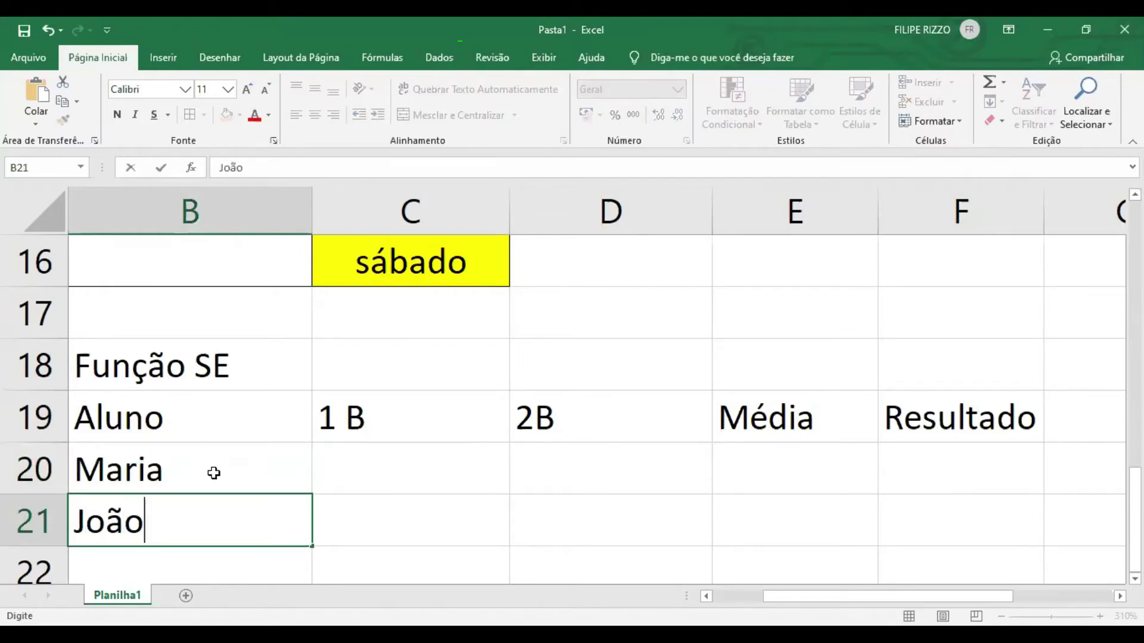
key(Tab)
Enter the 1 B grades 4 in C20 and 6 in C21
key(Up)
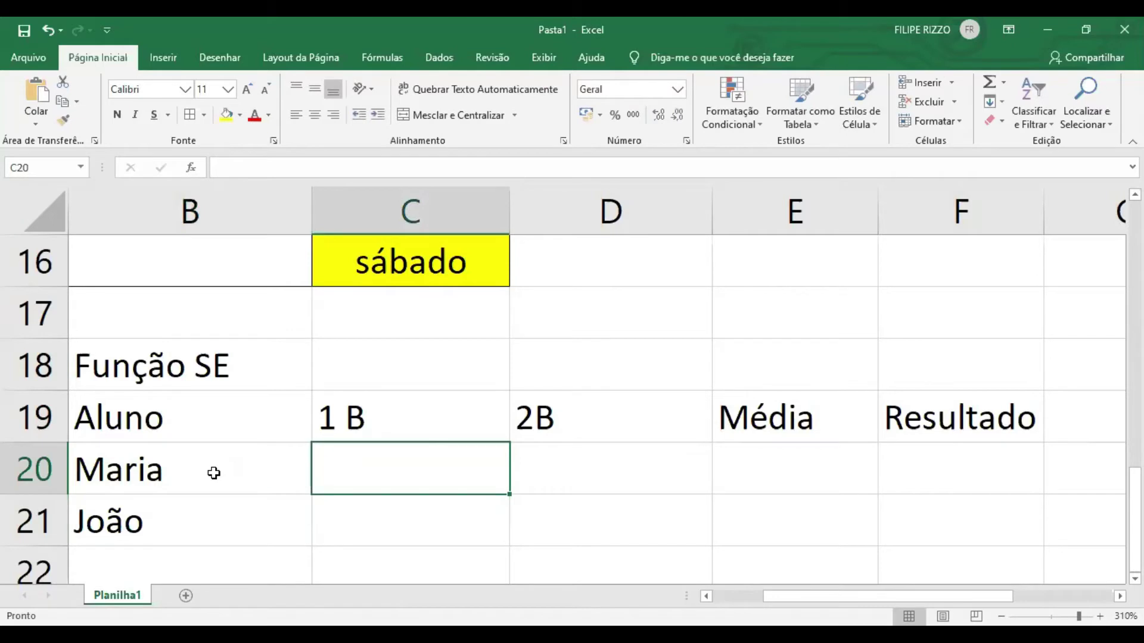
text(4)
key(Return)
text(6)
key(Return)
Enter the 2B grades 6 in D20 and 9 in D21
key(Right)
key(Up)
key(Up)
text(6)
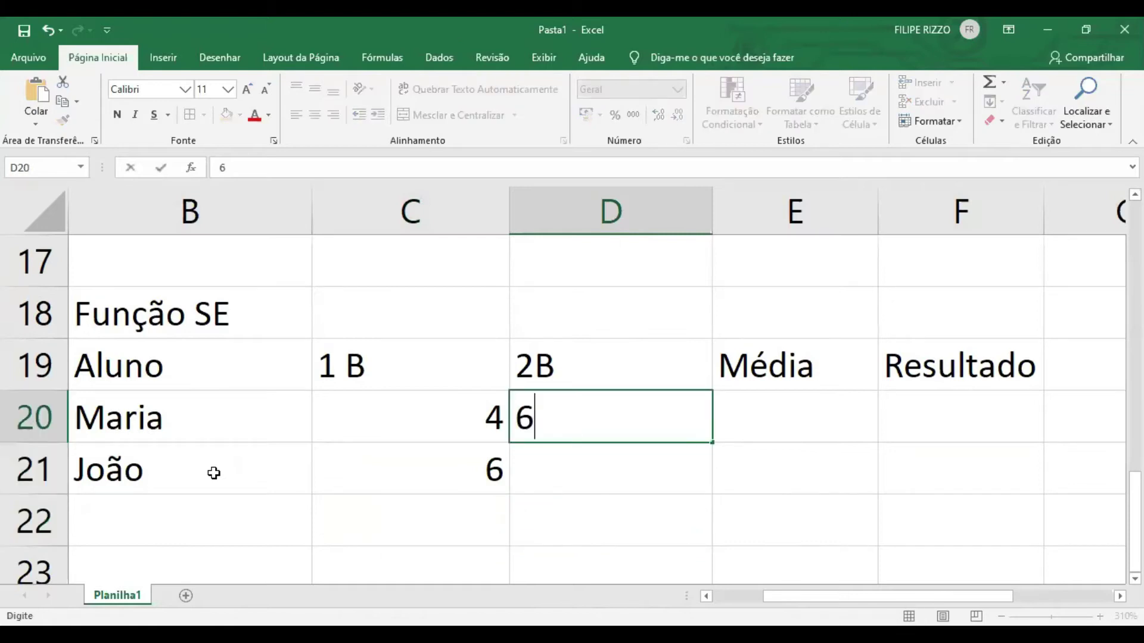
key(Return)
text(9)
key(Tab)
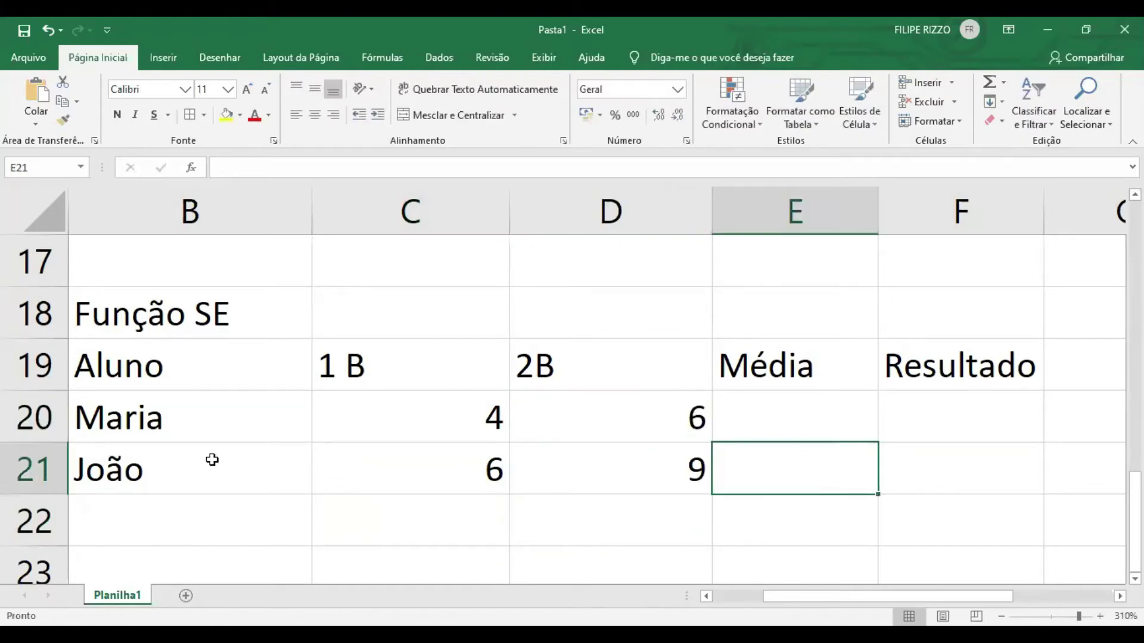
Apply all borders to the table range B18:F21 and center its contents horizontally
click(412, 329)
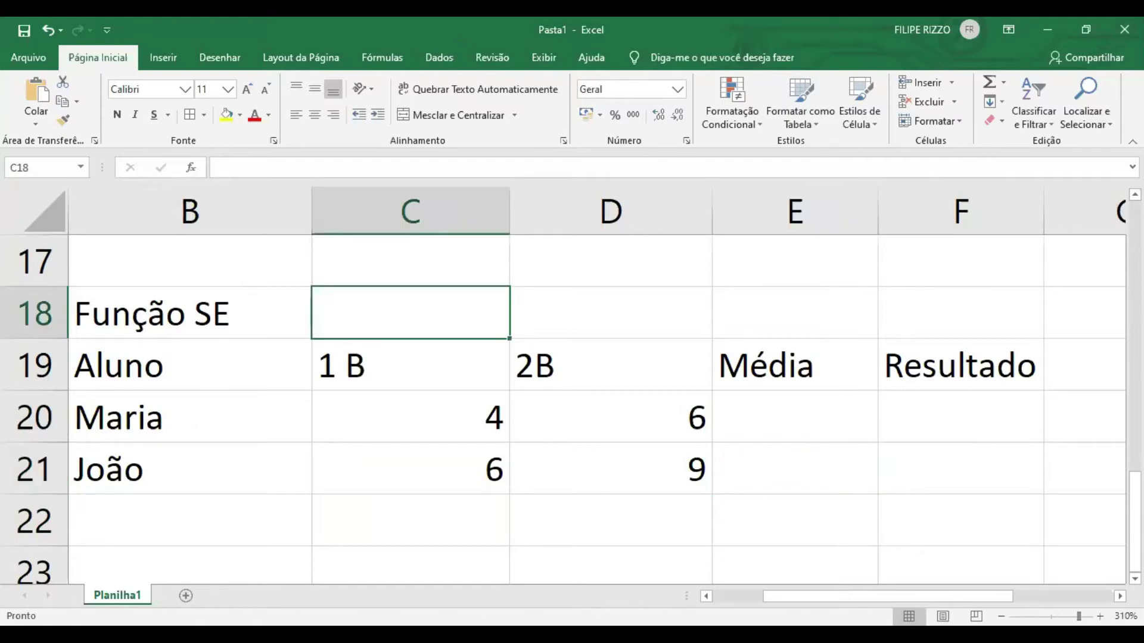
scroll(572, 385, down, 5)
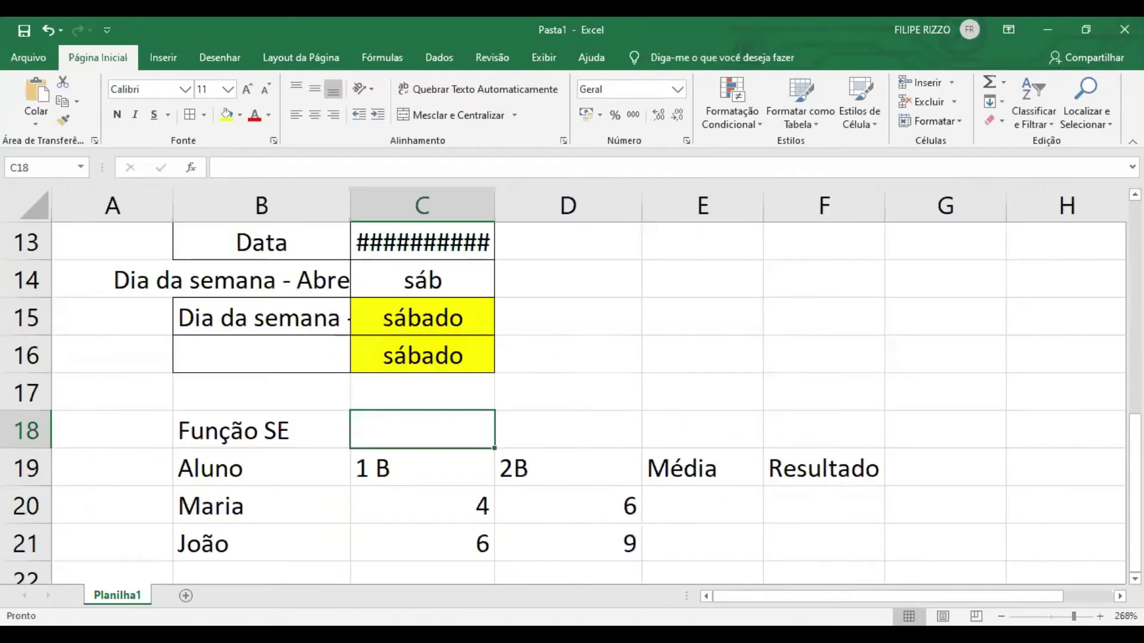
scroll(572, 385, up, 2)
scroll(572, 385, down, 1)
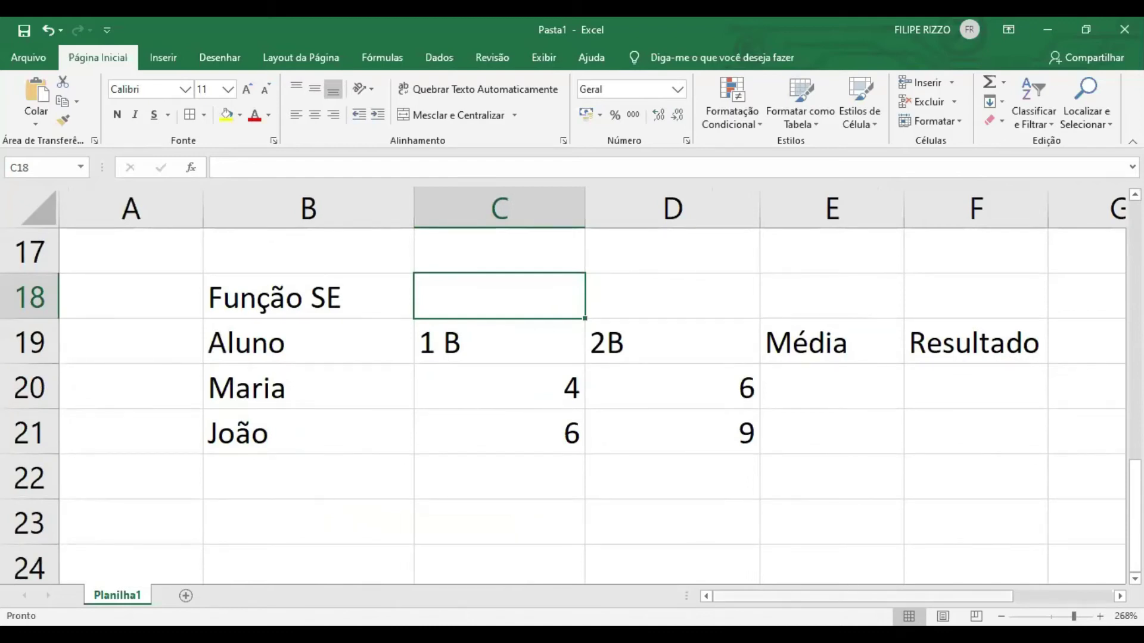
drag(286, 298, 949, 450)
click(314, 115)
click(499, 477)
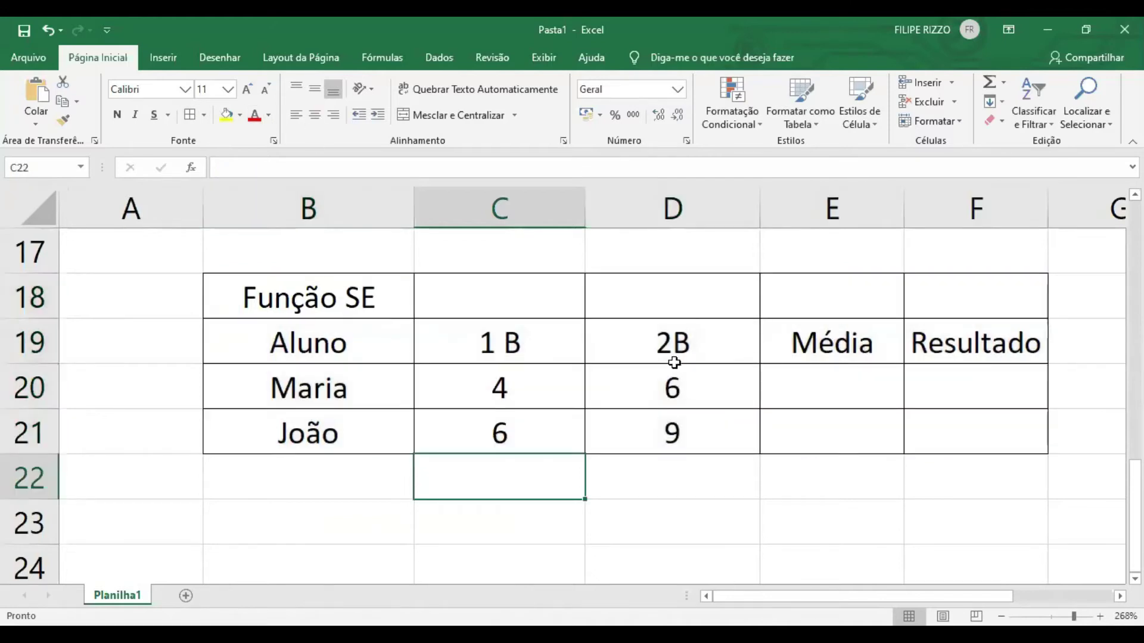
Calculate the first student's average in E20 with the formula =MÉDIA(C20;D20)
drag(674, 362, 673, 388)
click(822, 393)
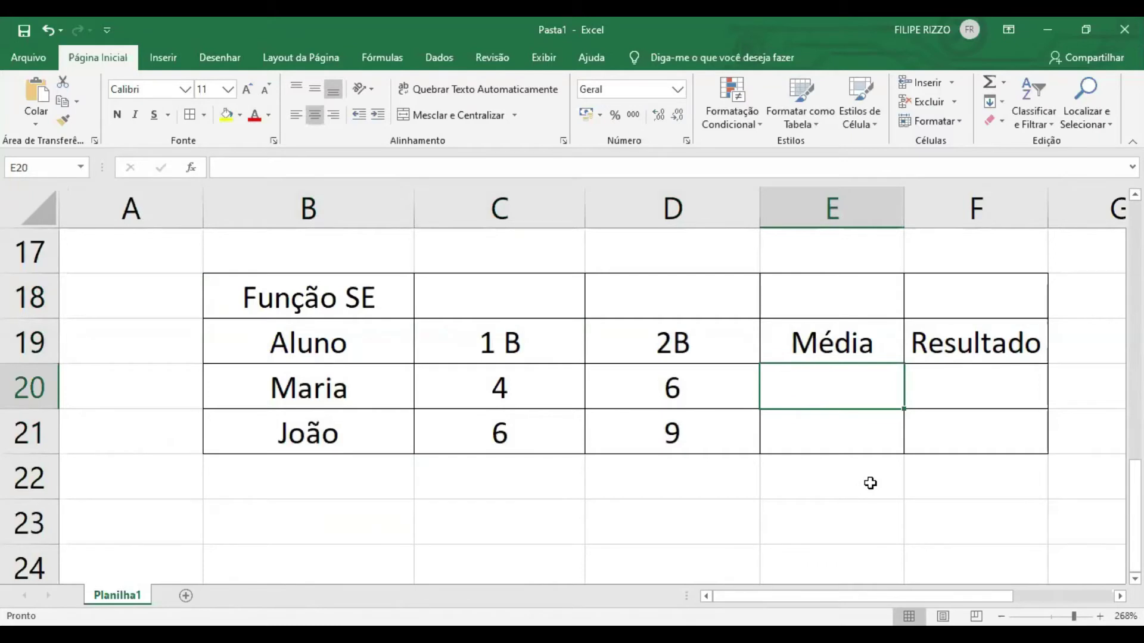
text(=)
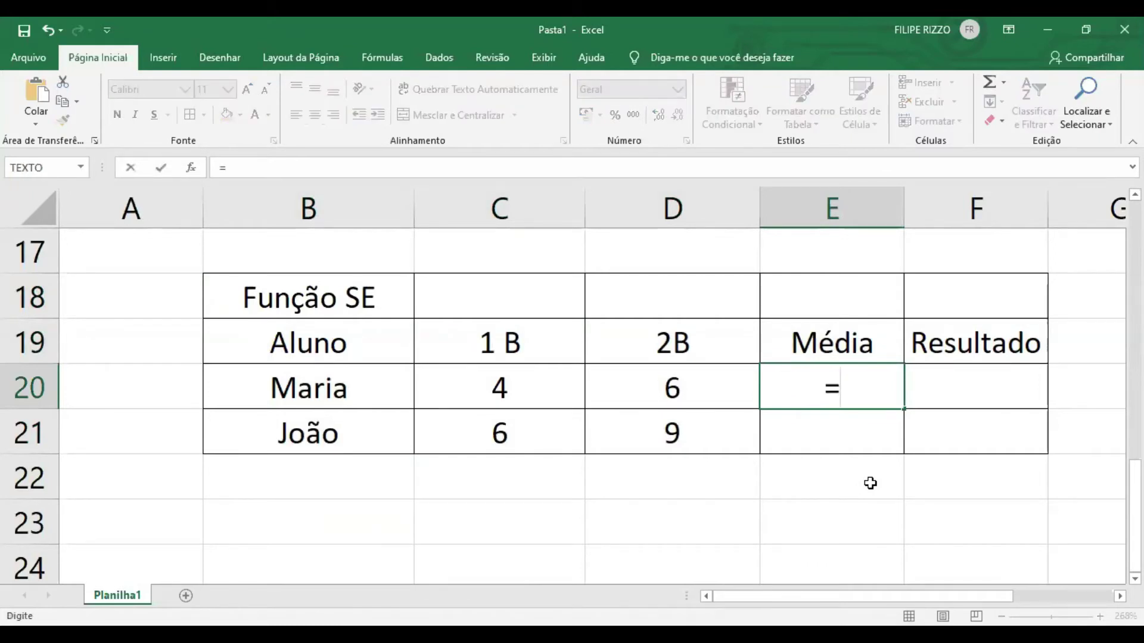
text(média)
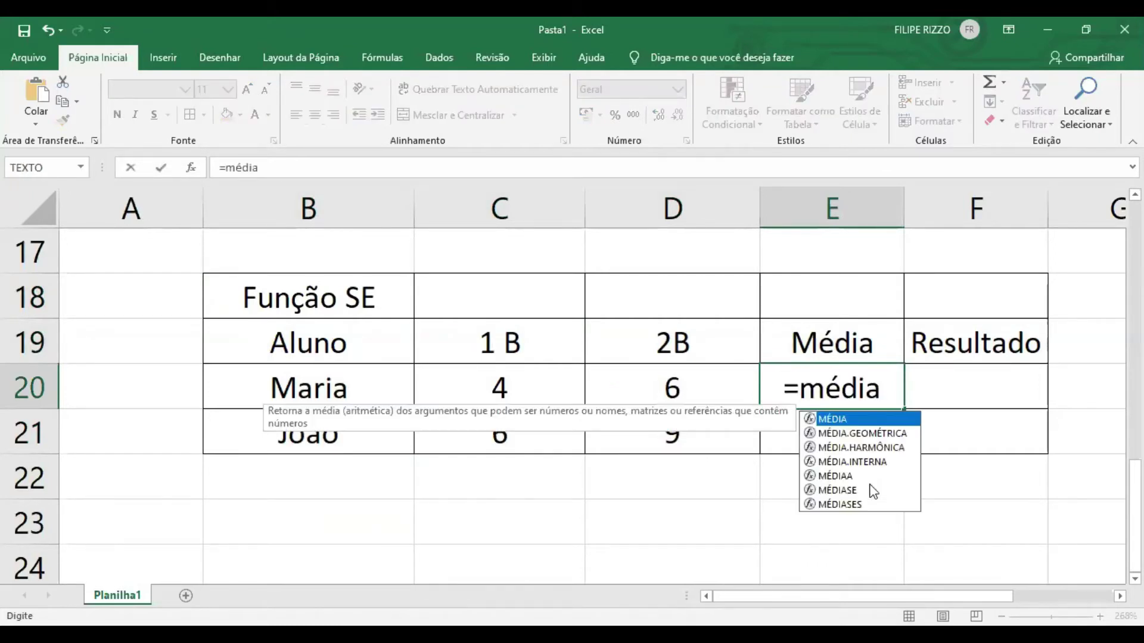
text(()
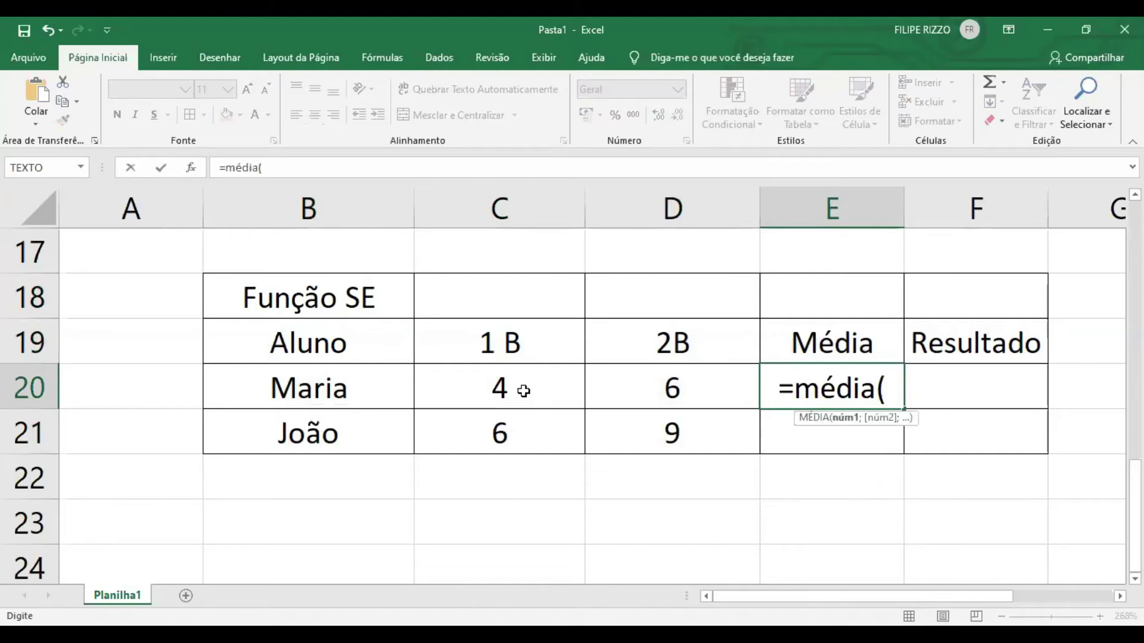
click(523, 391)
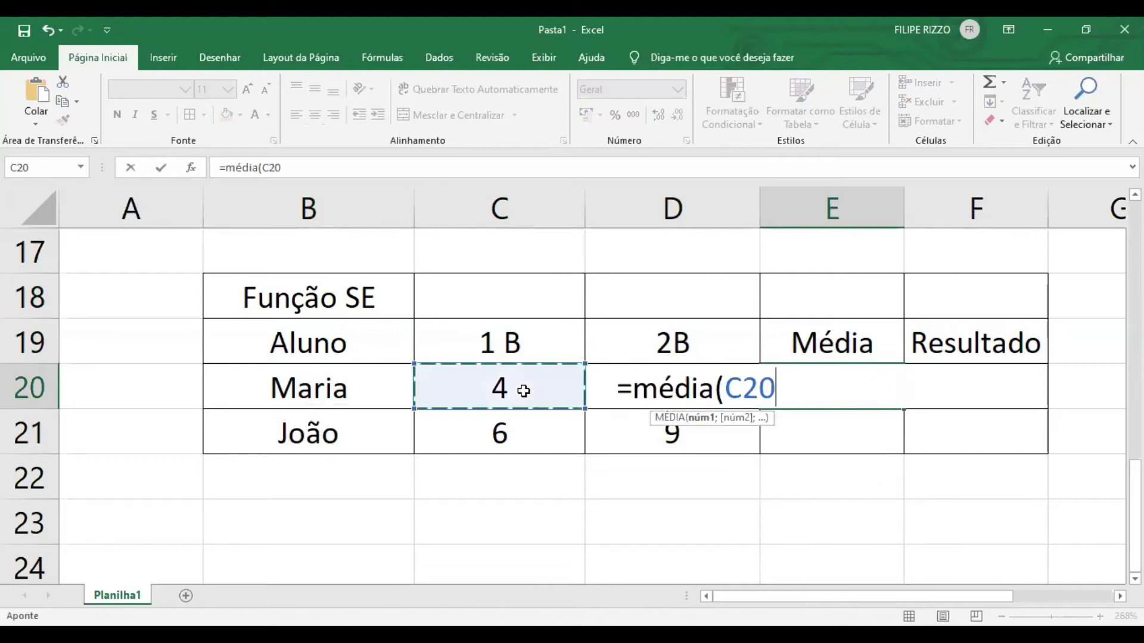
text(;)
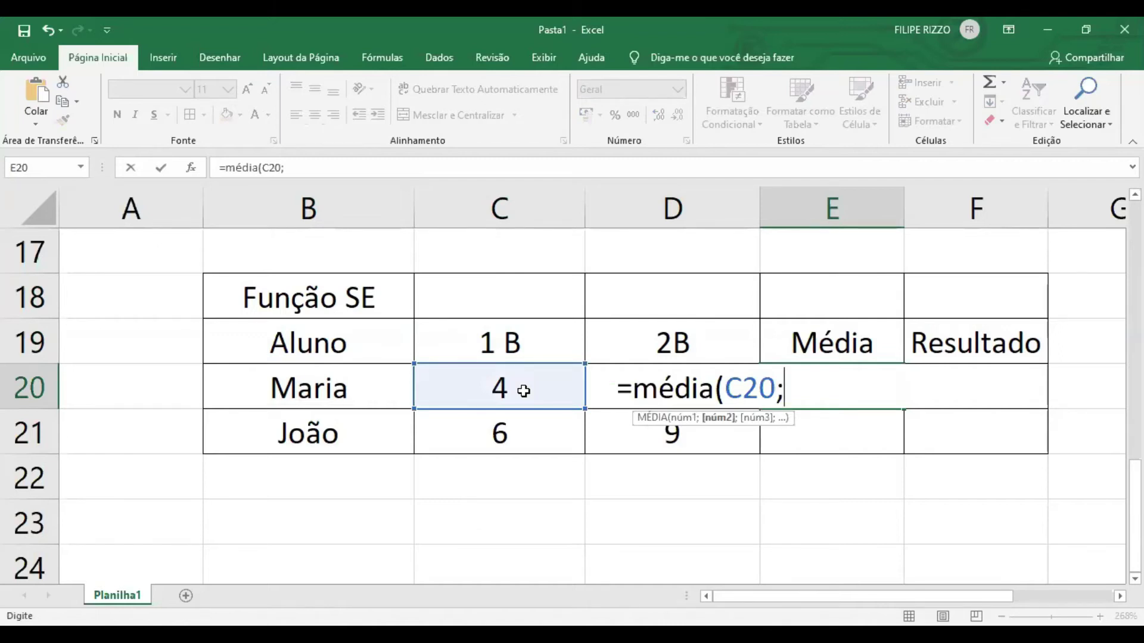
text(D20))
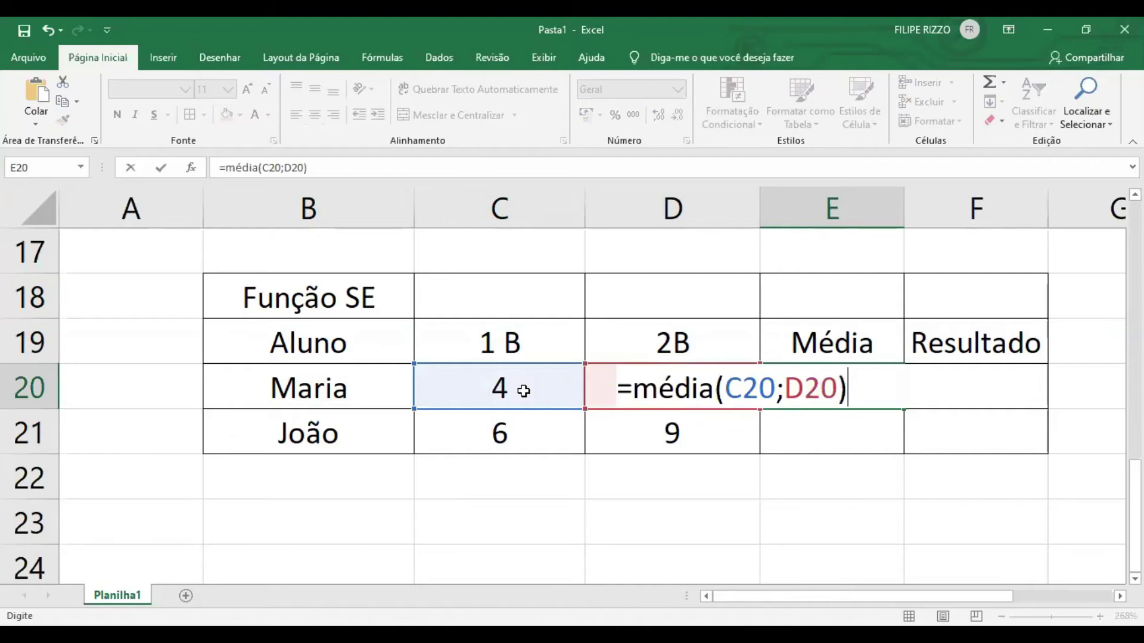
key(Return)
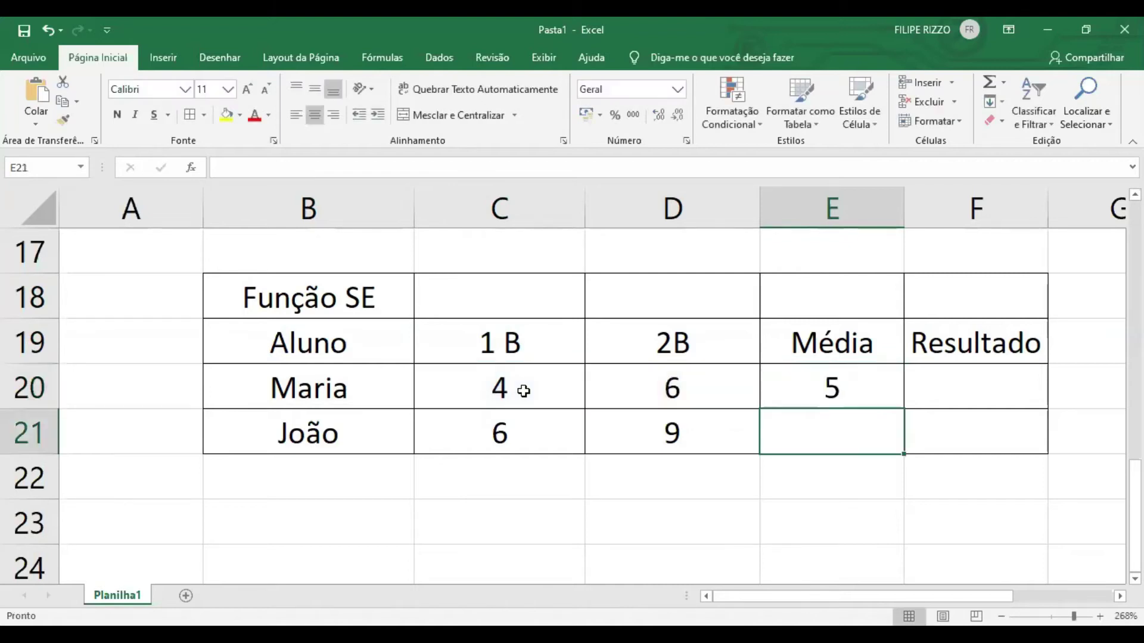
Examine the average formula in E20 and the grades in rows 20 and 21
click(784, 507)
double_click(799, 401)
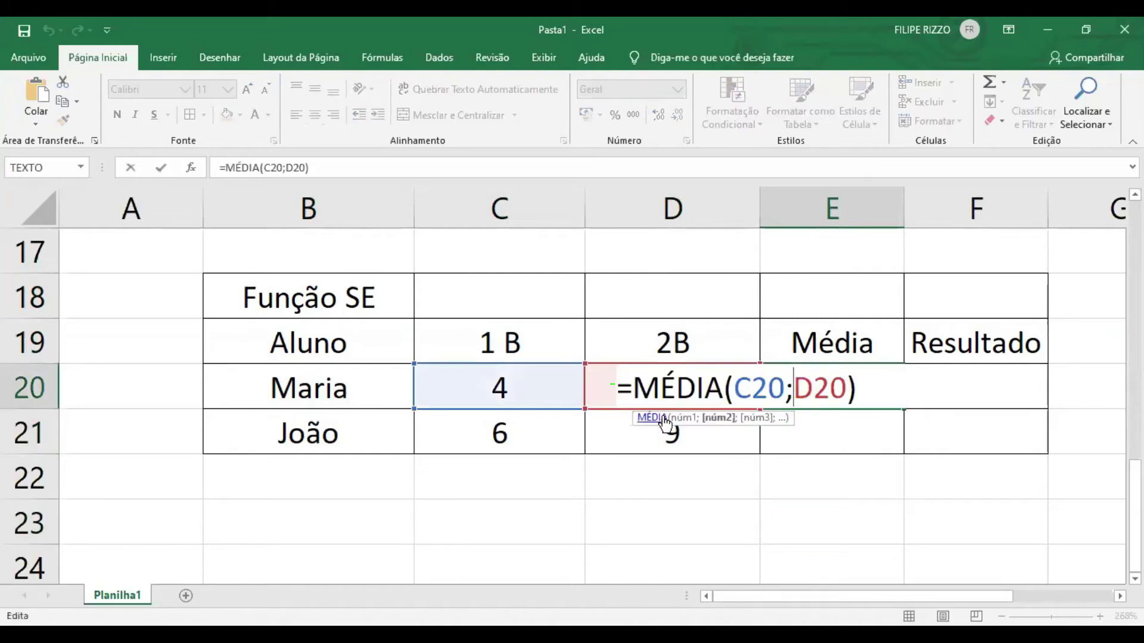
key(Return)
drag(510, 396, 631, 388)
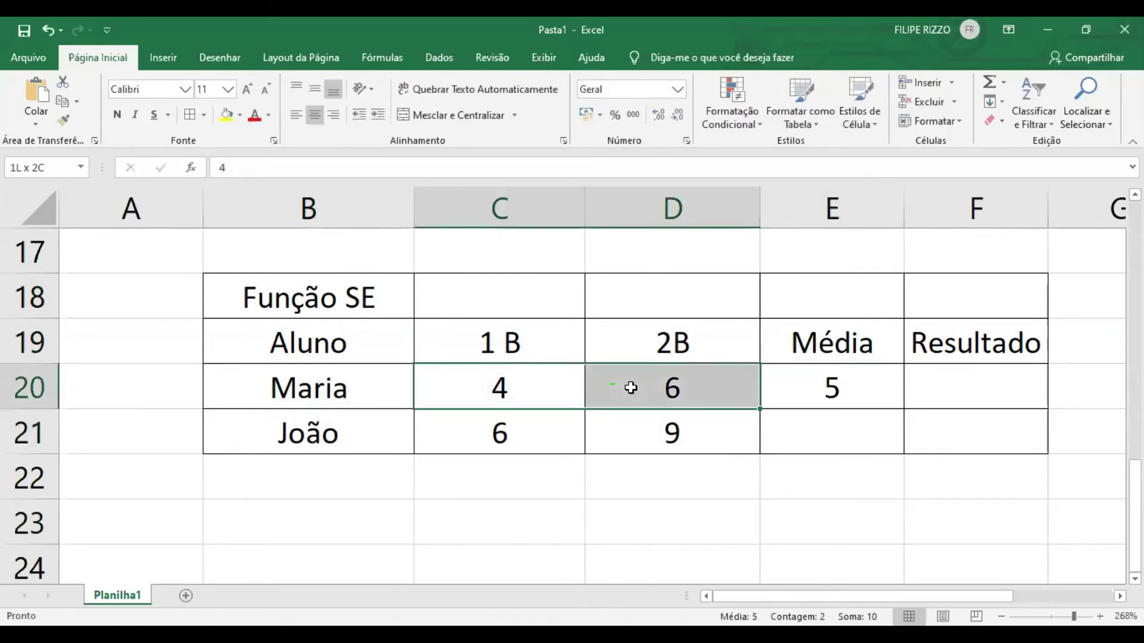
click(783, 492)
click(825, 402)
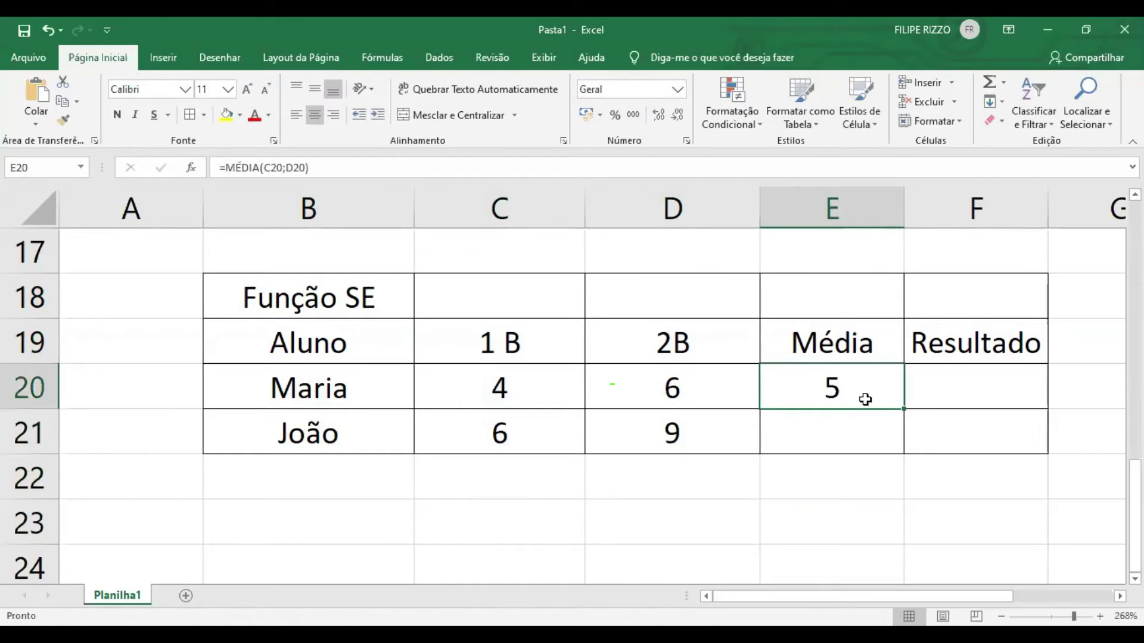
click(822, 455)
drag(500, 434, 866, 444)
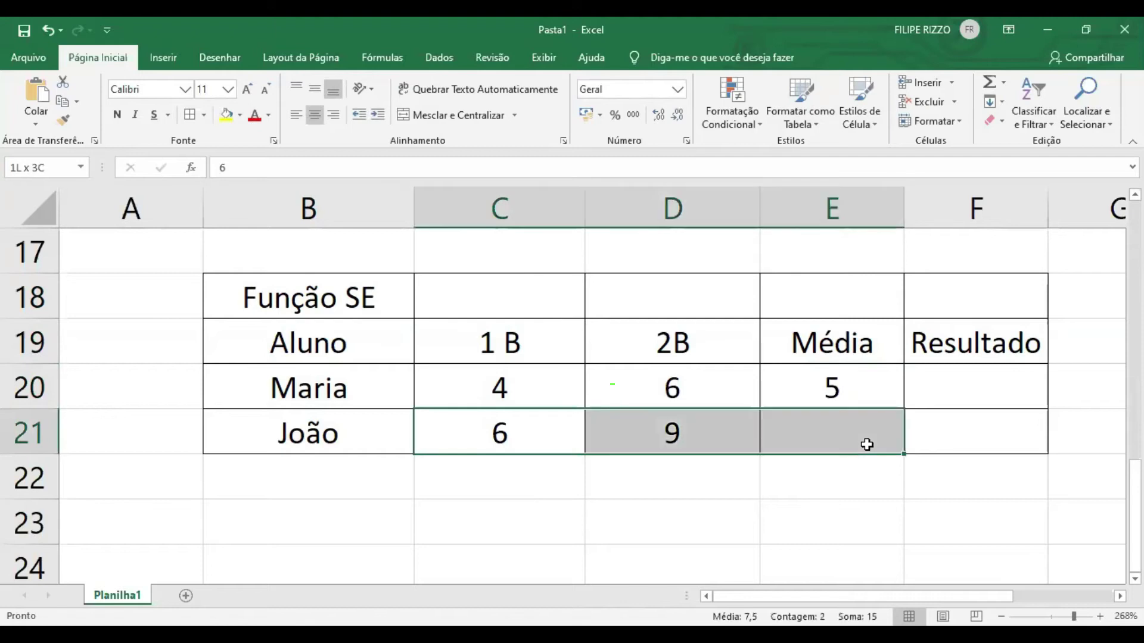
click(860, 504)
Copy the average formula from E20 down to E21 for the second student
click(842, 390)
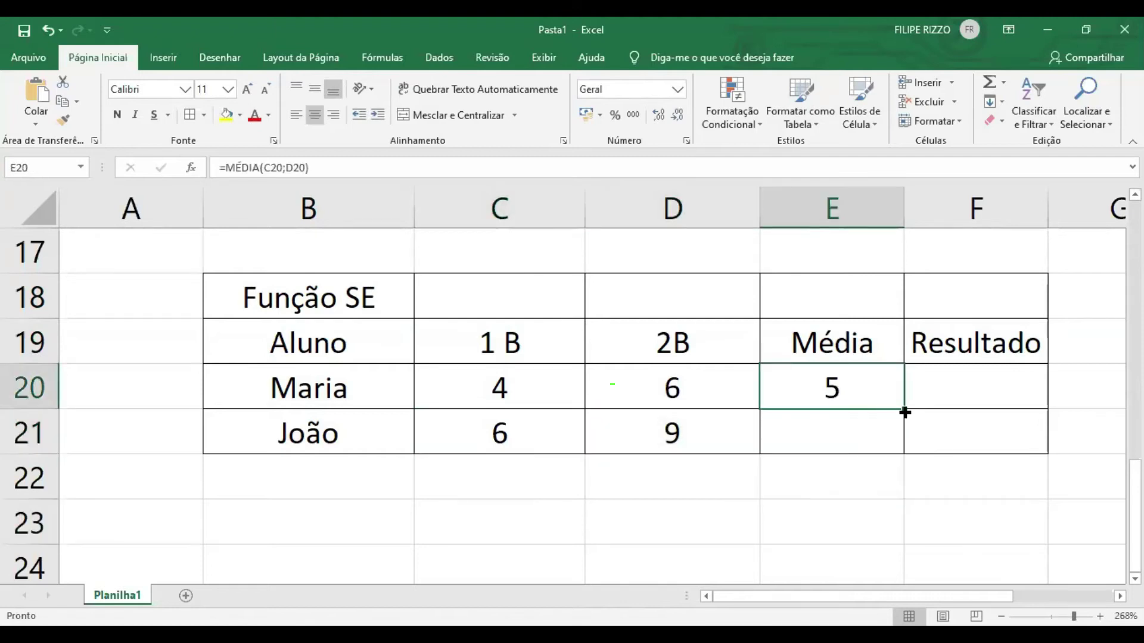
drag(903, 410, 903, 443)
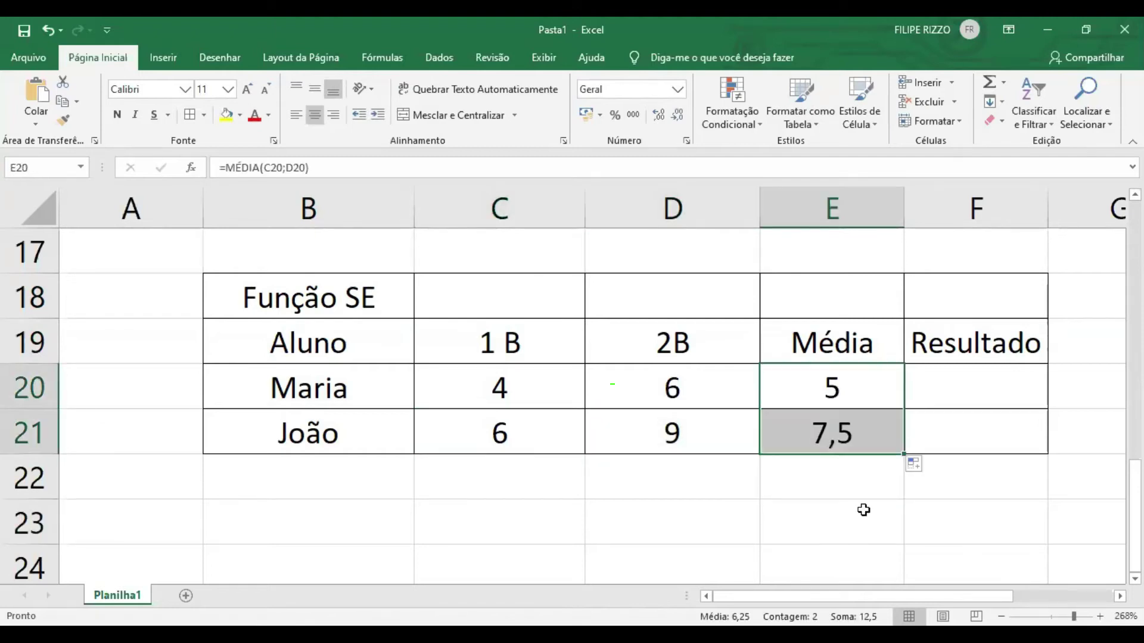
click(860, 510)
Examine the copied average formula in E21, the grades it references in C21 and D21, and both averages
click(817, 433)
double_click(814, 433)
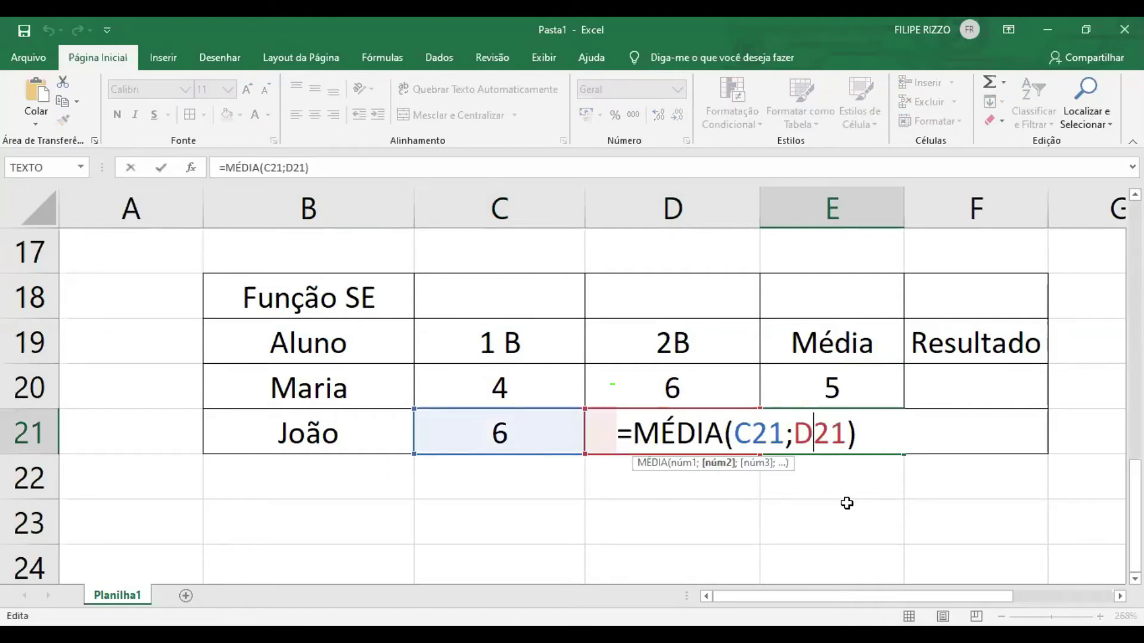
key(Return)
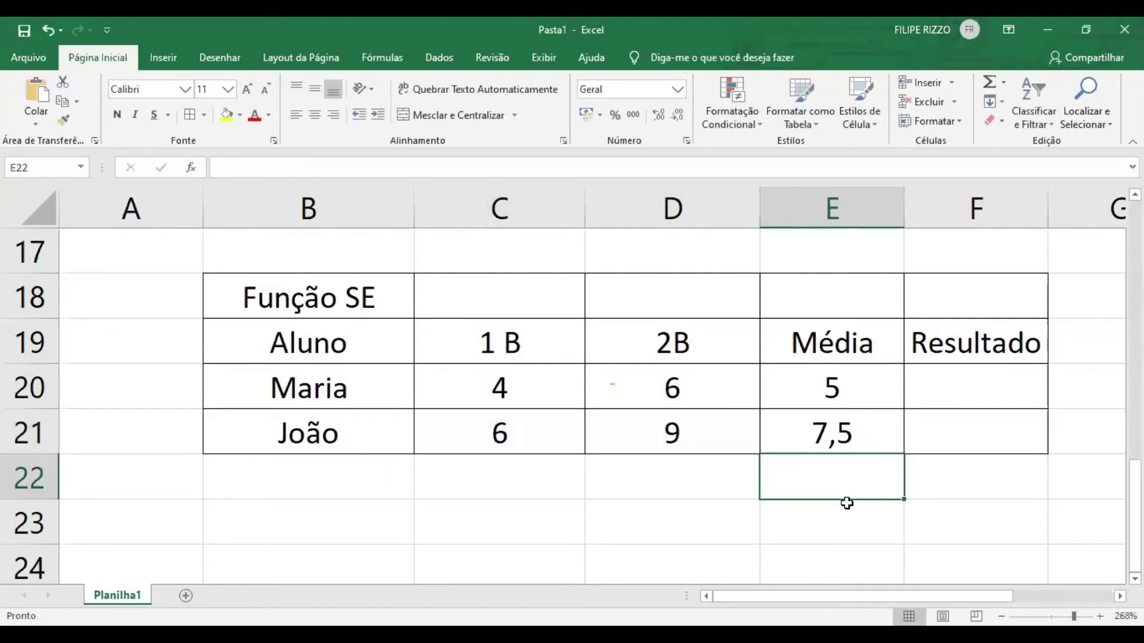
click(513, 432)
click(672, 440)
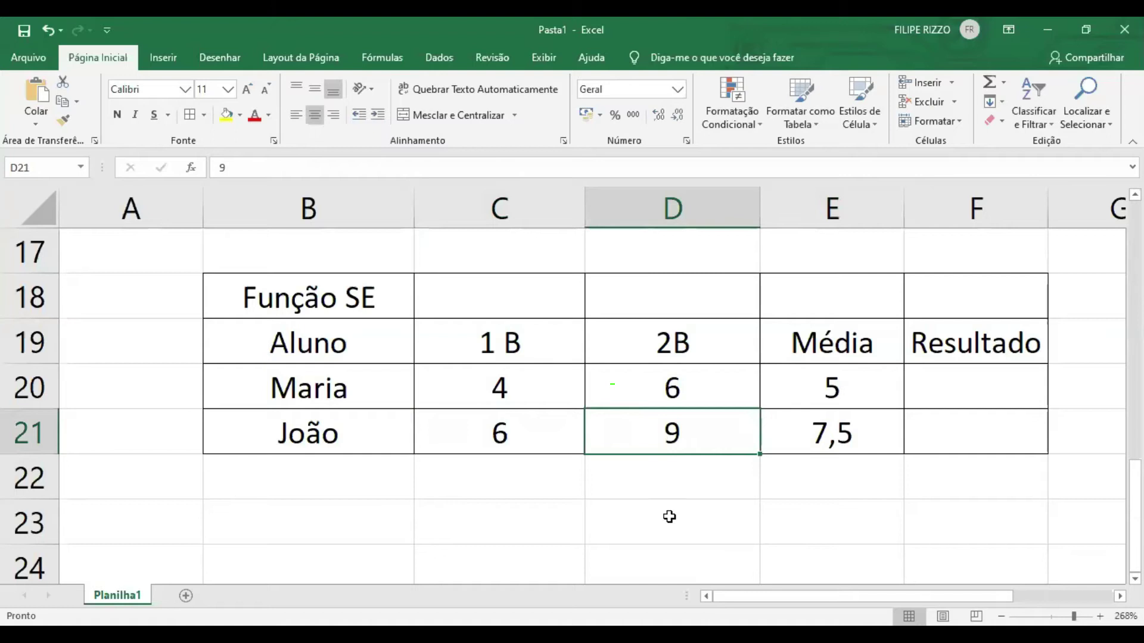
click(563, 439)
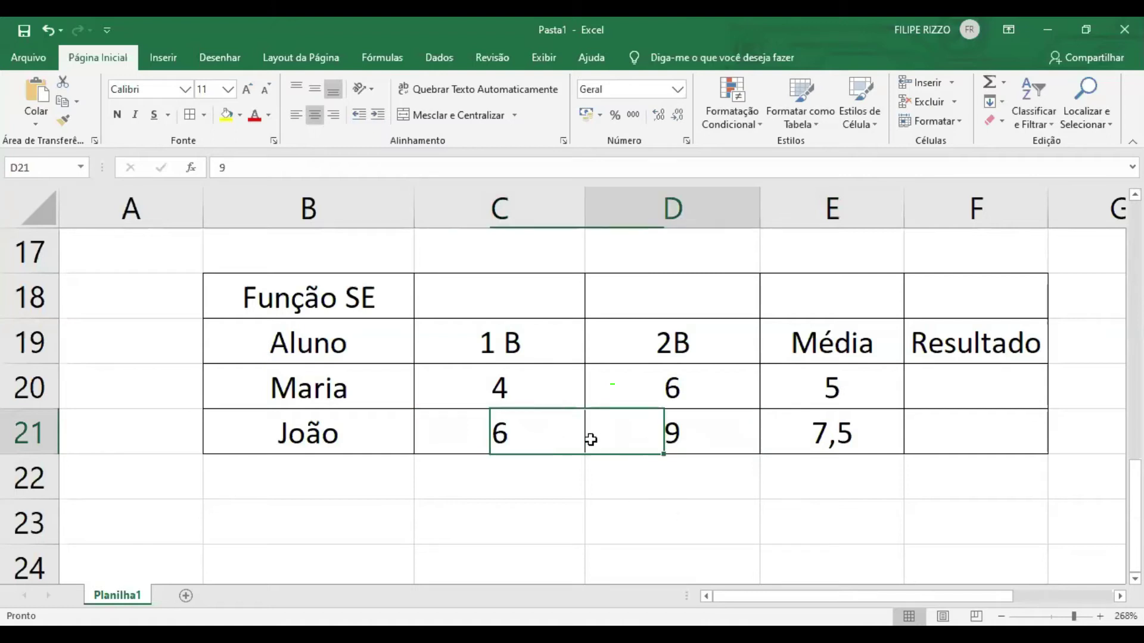
click(646, 439)
click(856, 434)
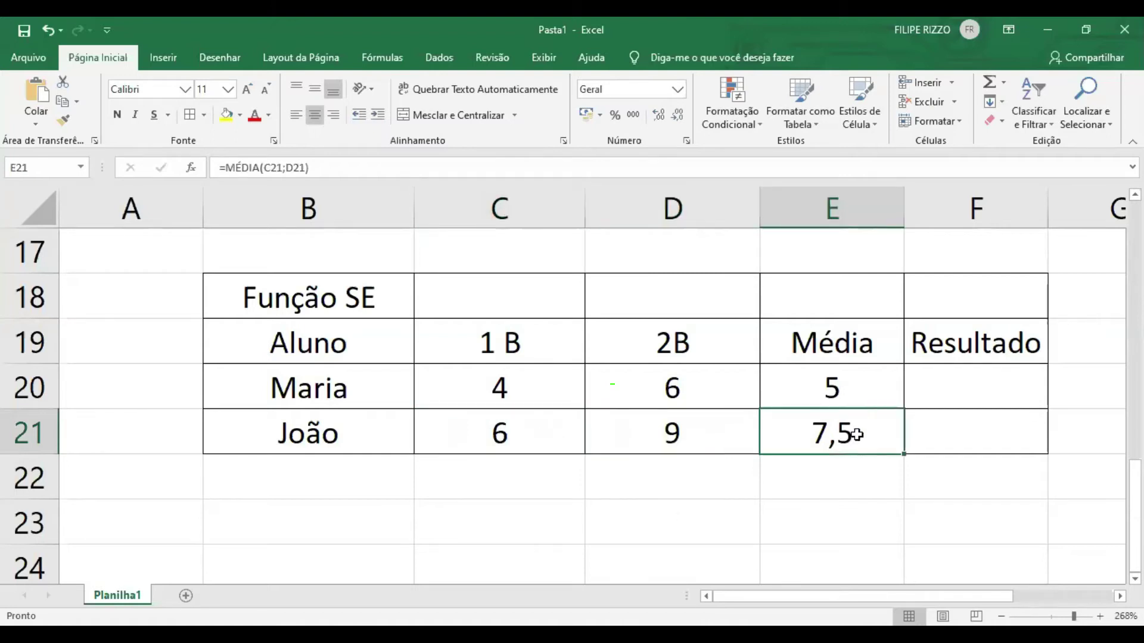
click(809, 472)
drag(819, 380, 825, 440)
click(829, 487)
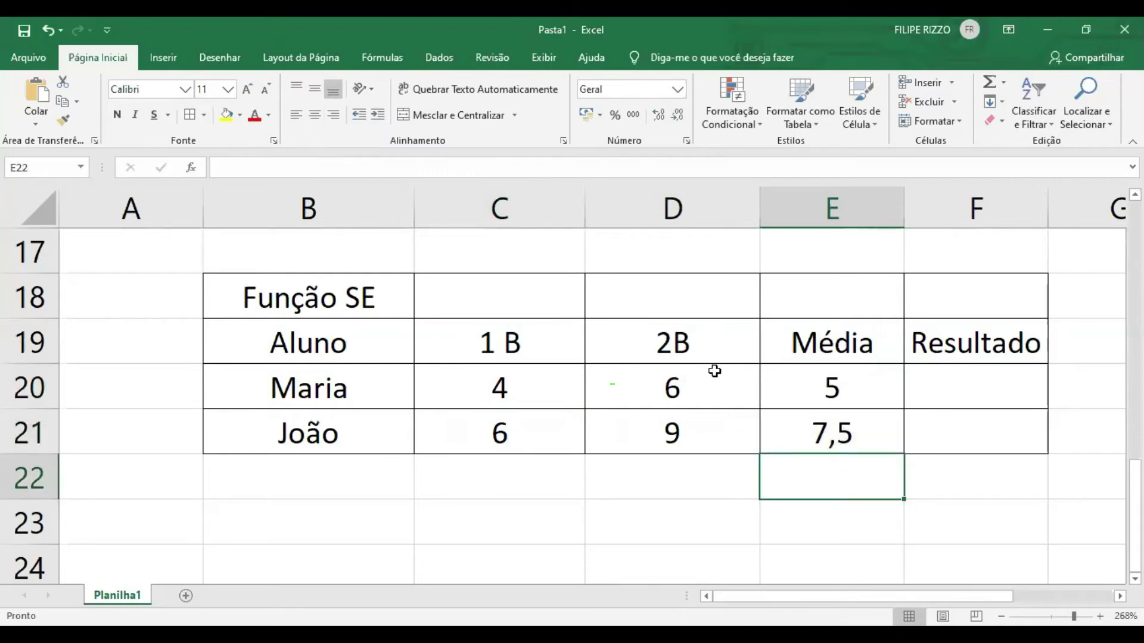
Start an SE formula in F20 with the logical test E20>7 and try to commit it
click(967, 382)
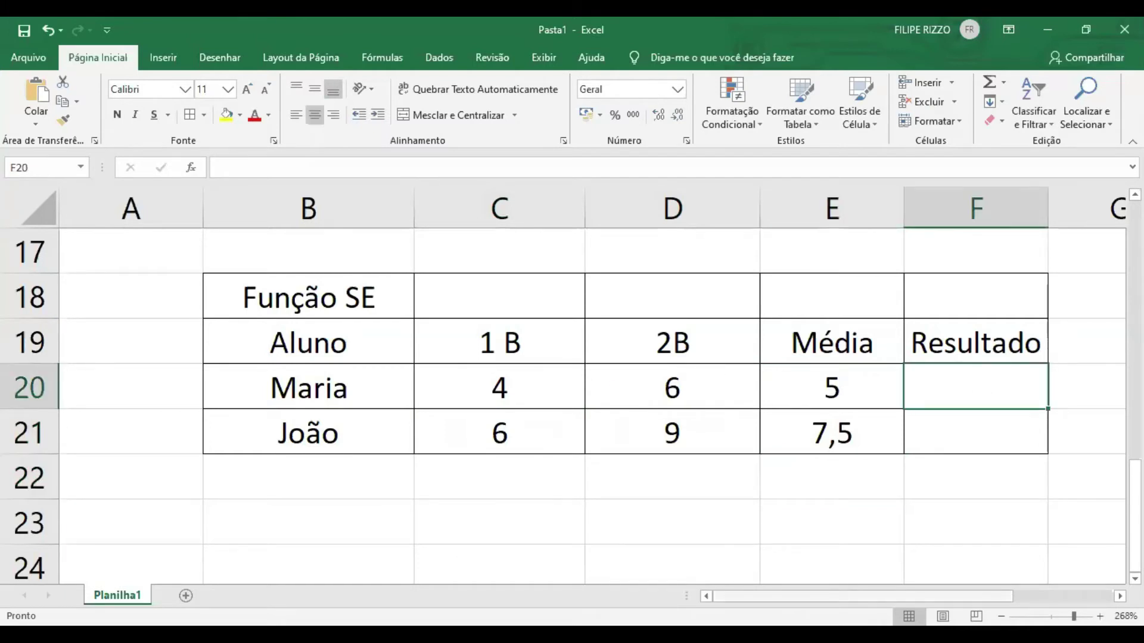
scroll(877, 508, right, 1)
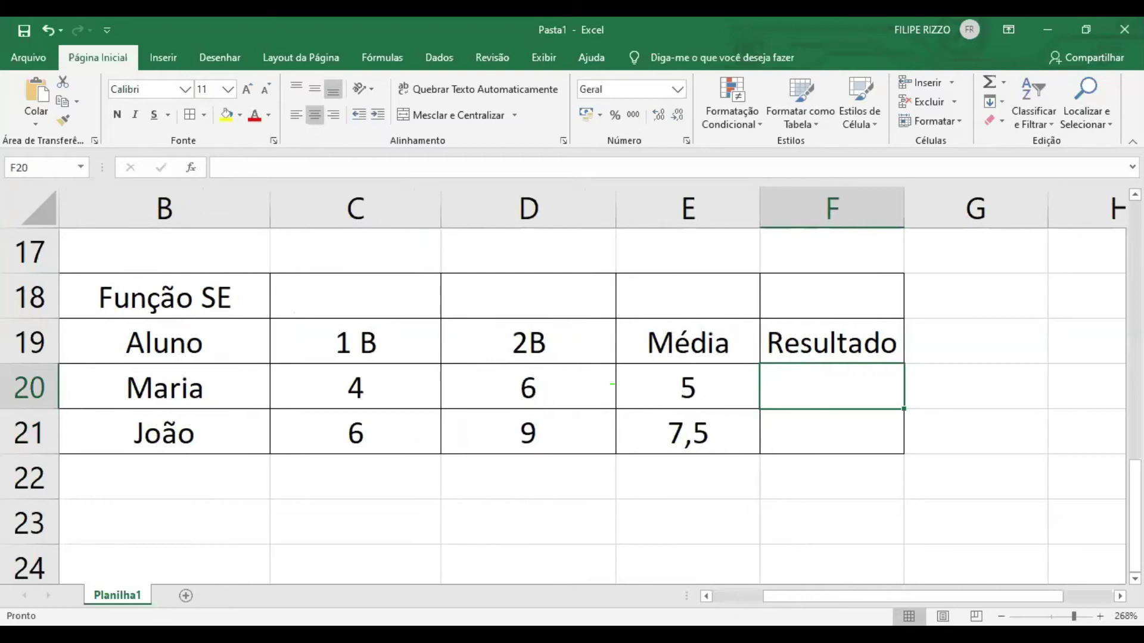
scroll(589, 463, right, 1)
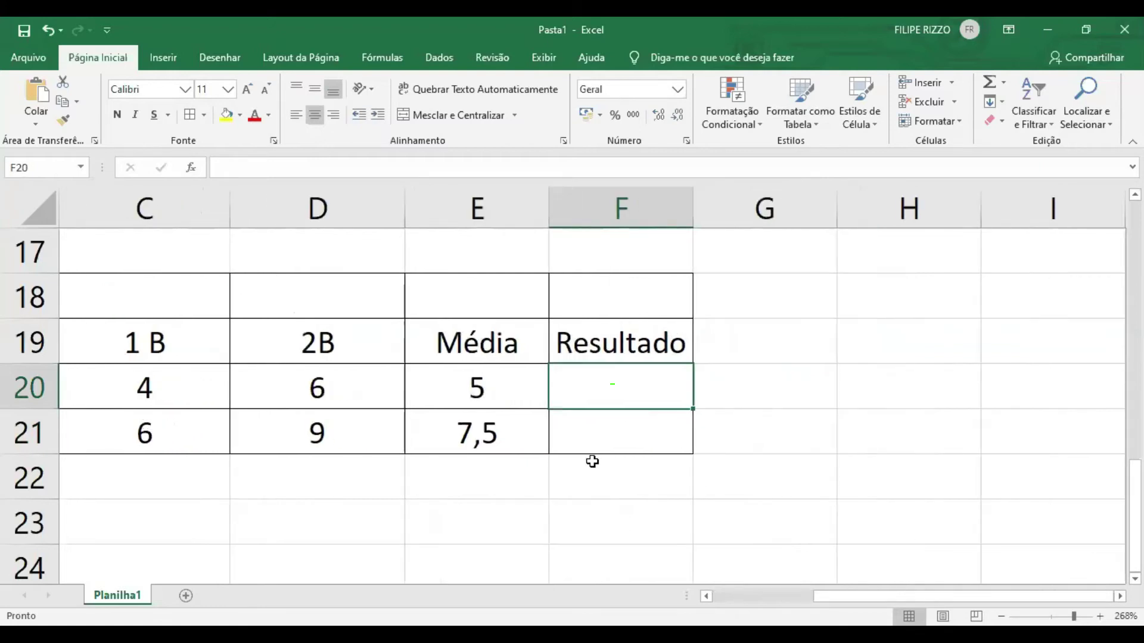
text(=)
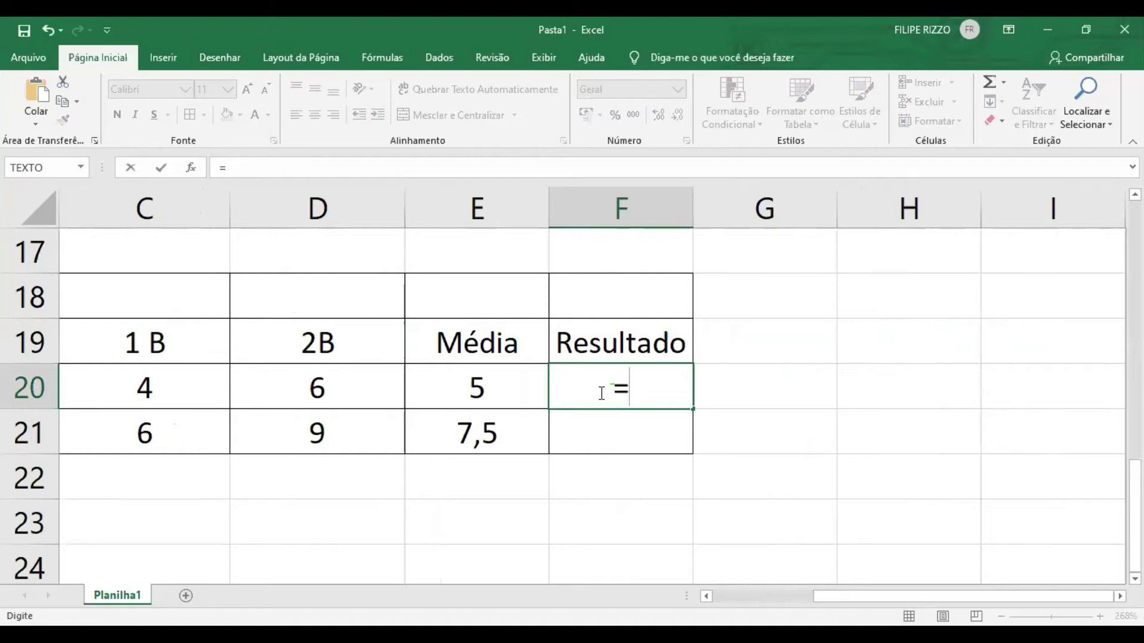
text(se)
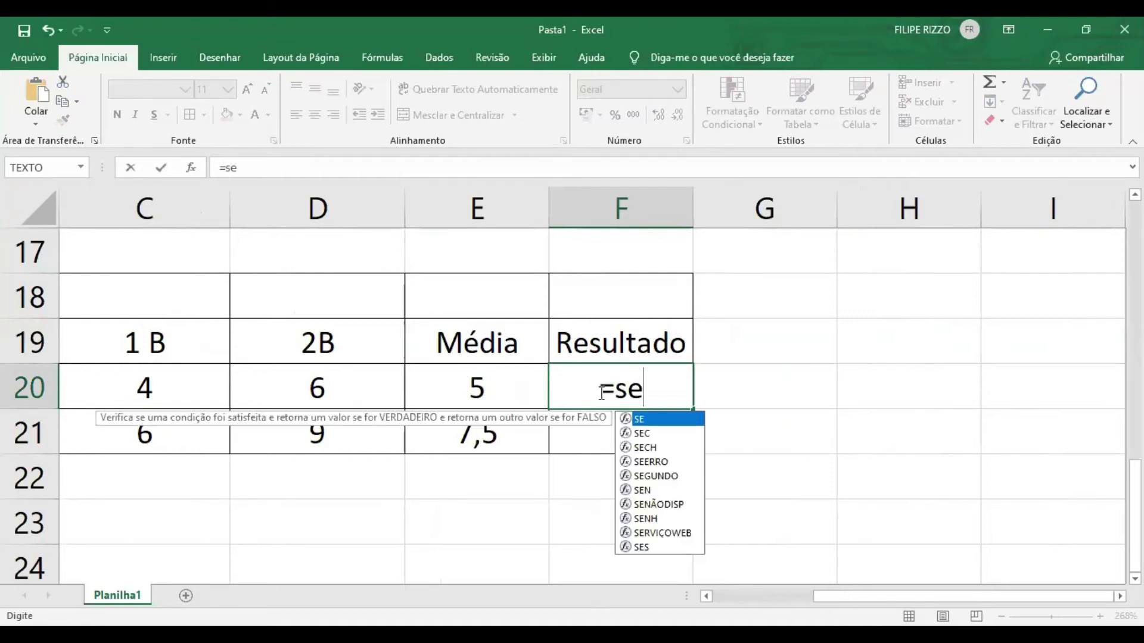
text(()
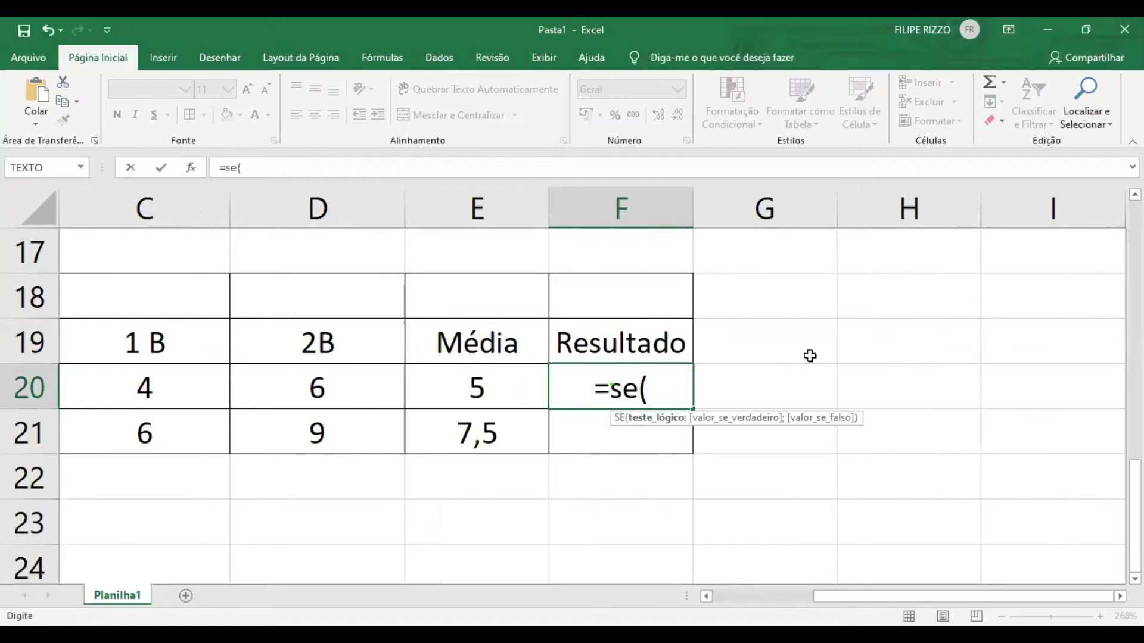
click(480, 390)
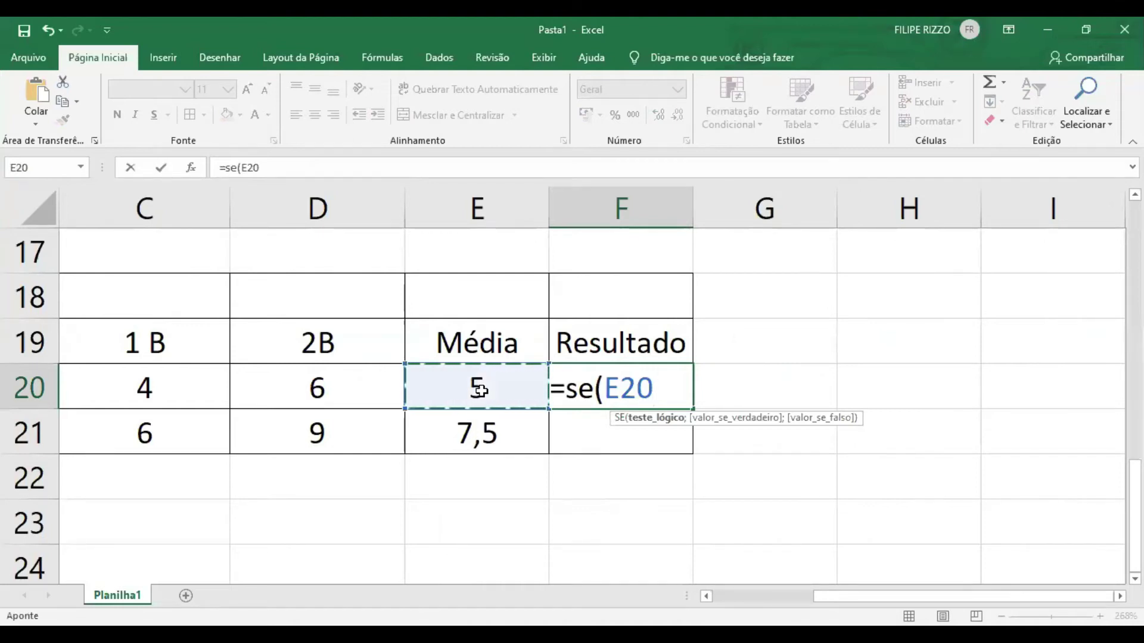
text(>7)
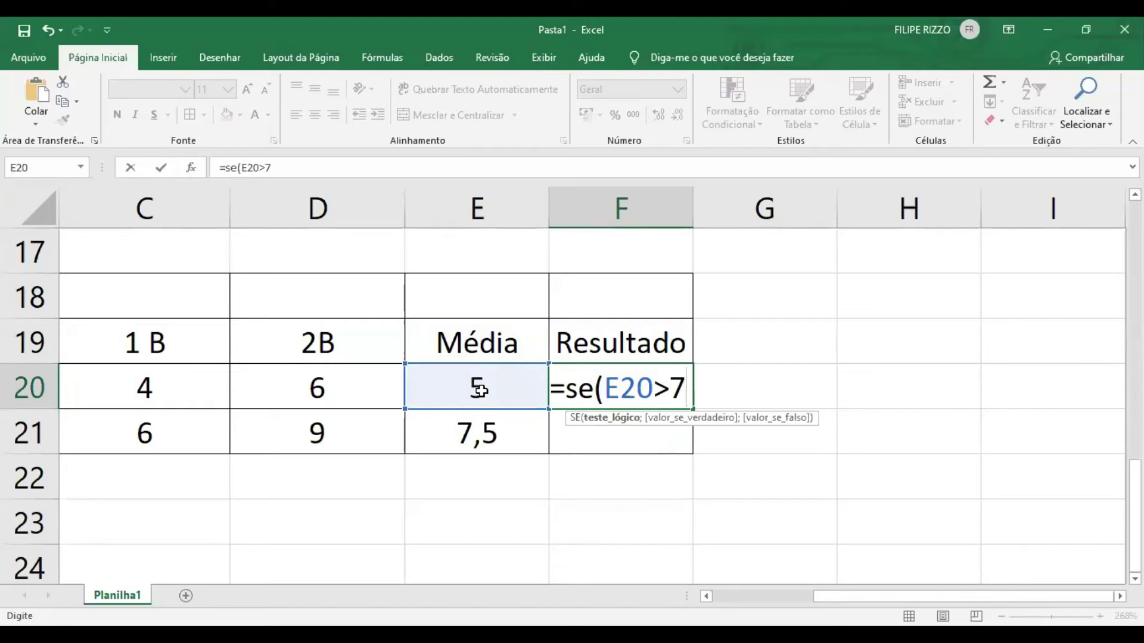
key(Return)
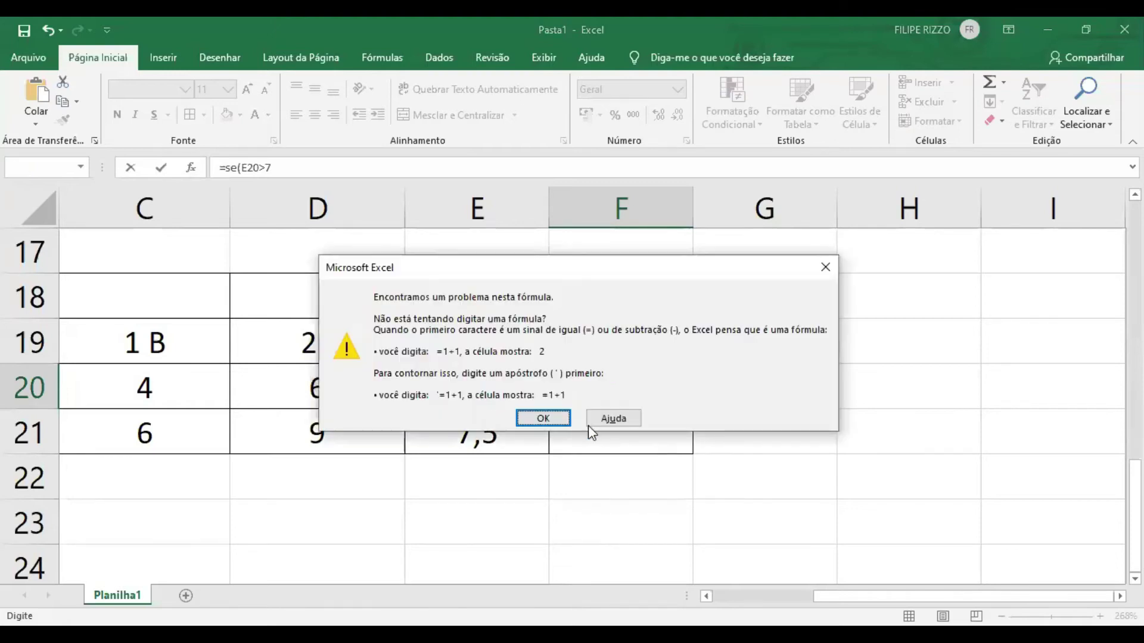
click(543, 414)
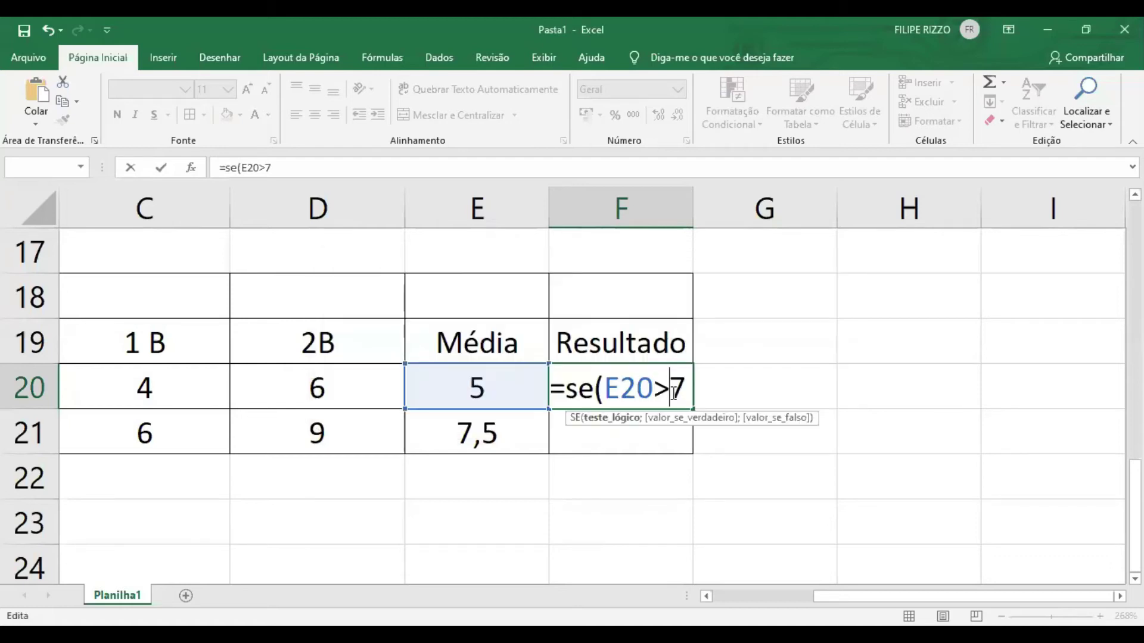
Change the logical test in F20 to E20>=7 and add "APROVADO" as the value if true
text(=)
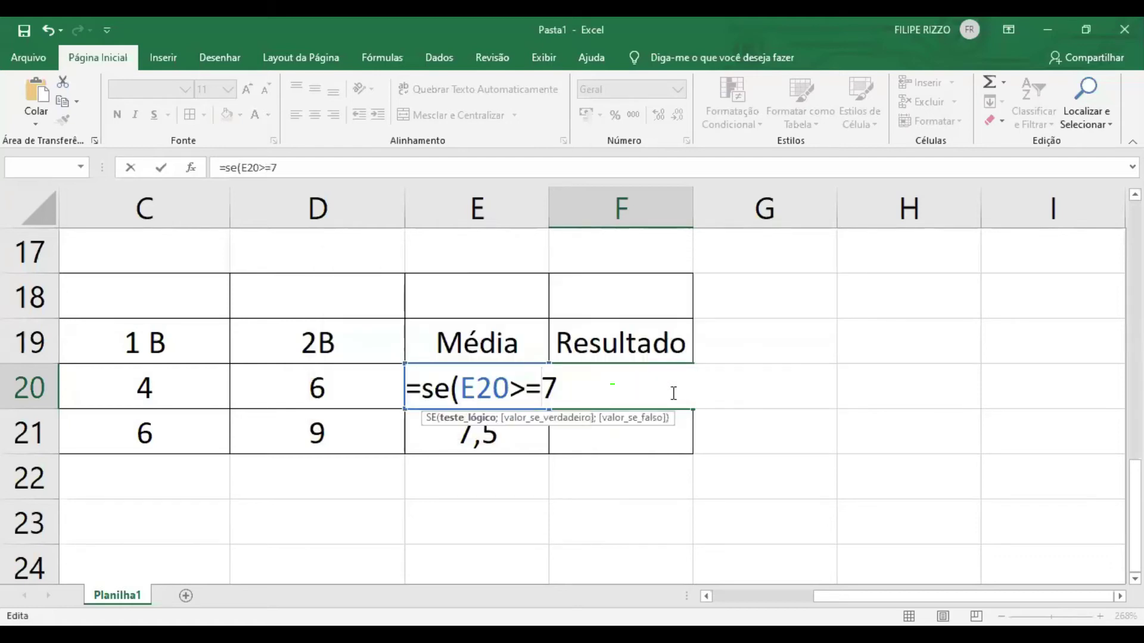
drag(462, 387, 510, 389)
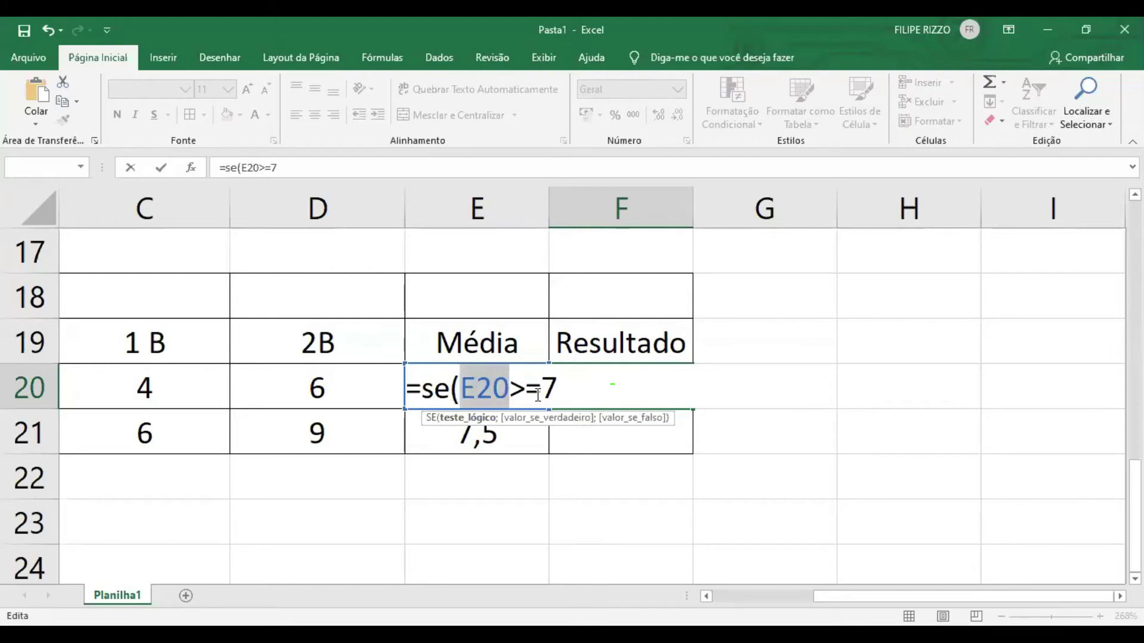
click(559, 388)
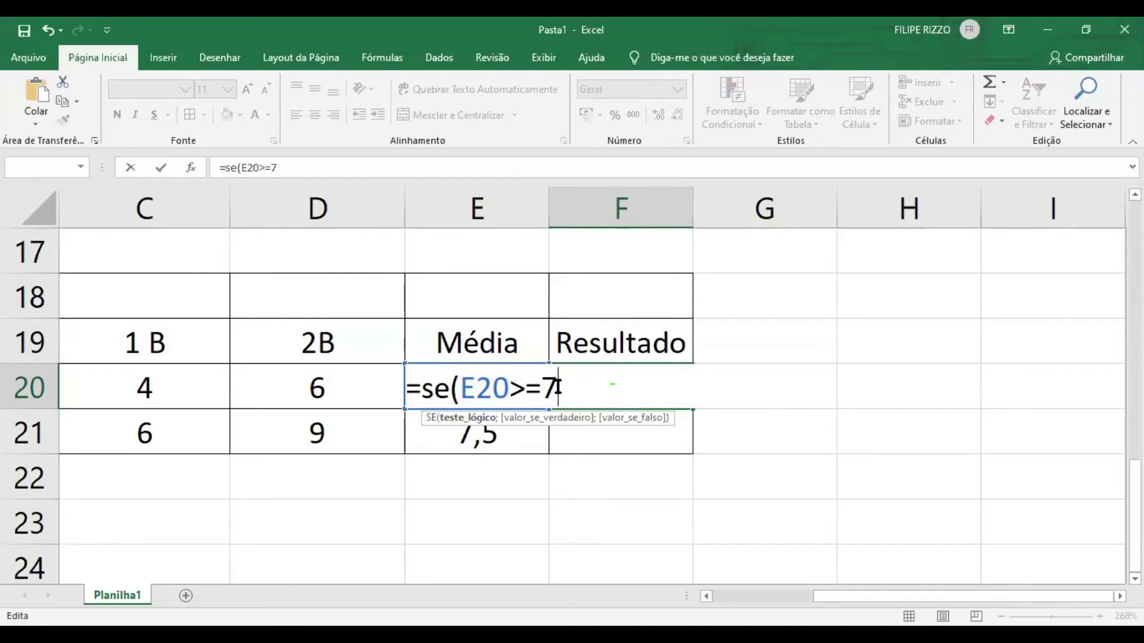
text(;)
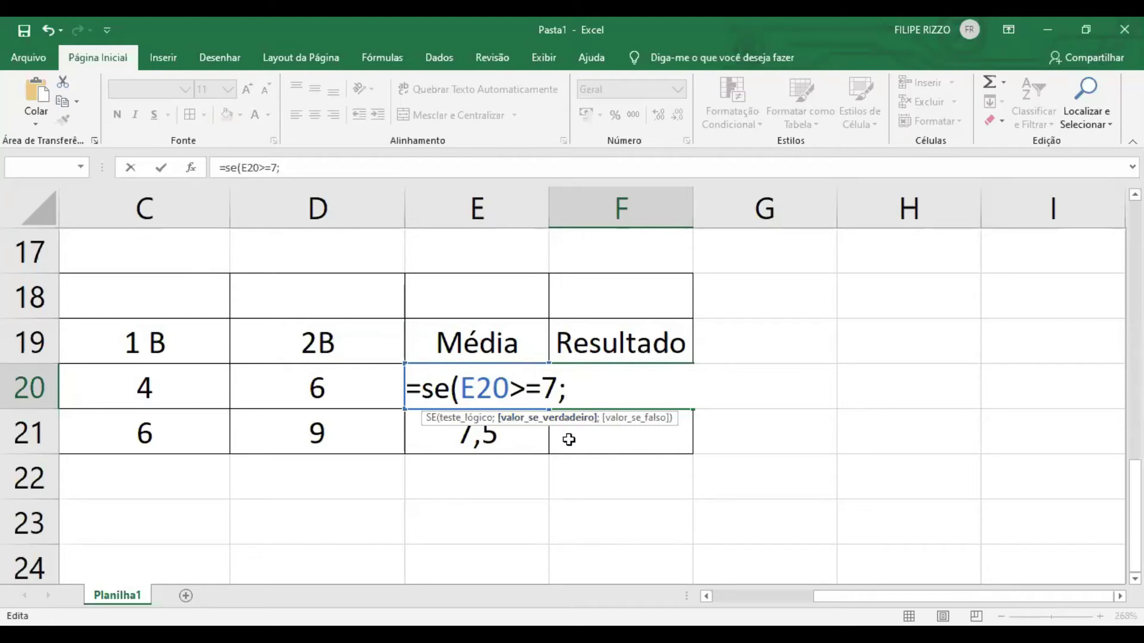
text("APRO)
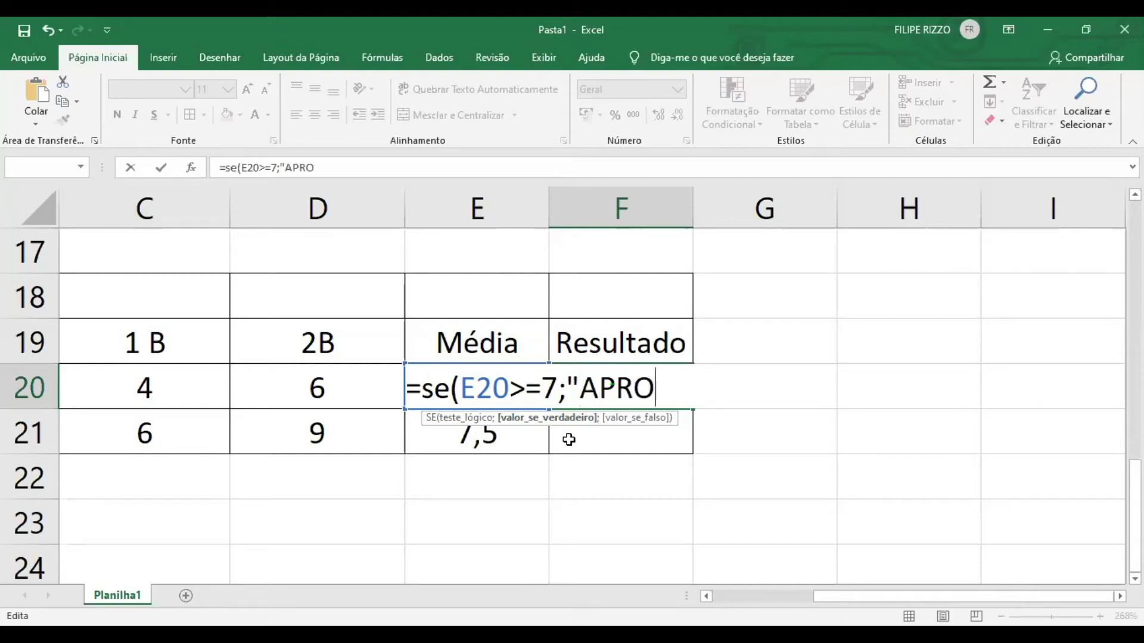
text(VADO")
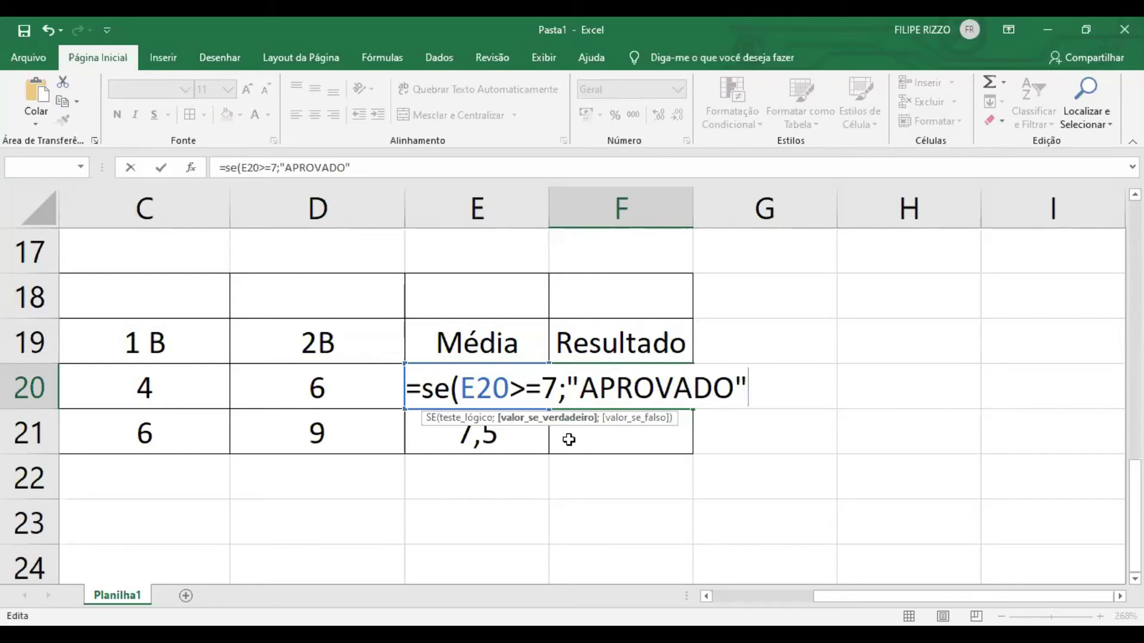
Add "REPROVADO" as the value if false and close the SE formula's parenthesis in F20
text(;)
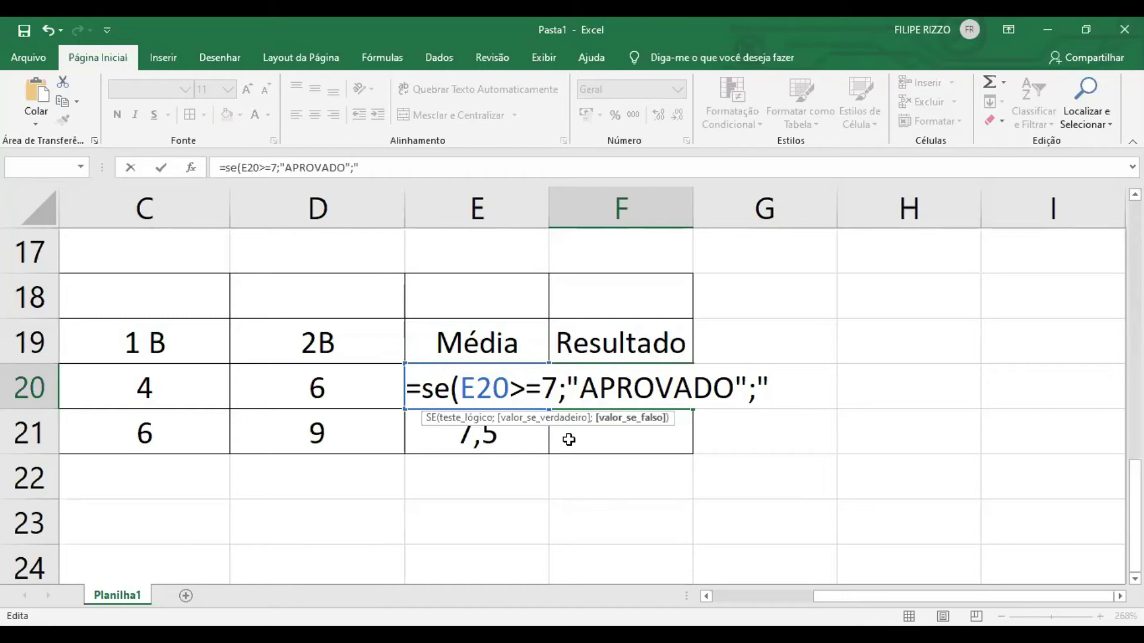
text(REP)
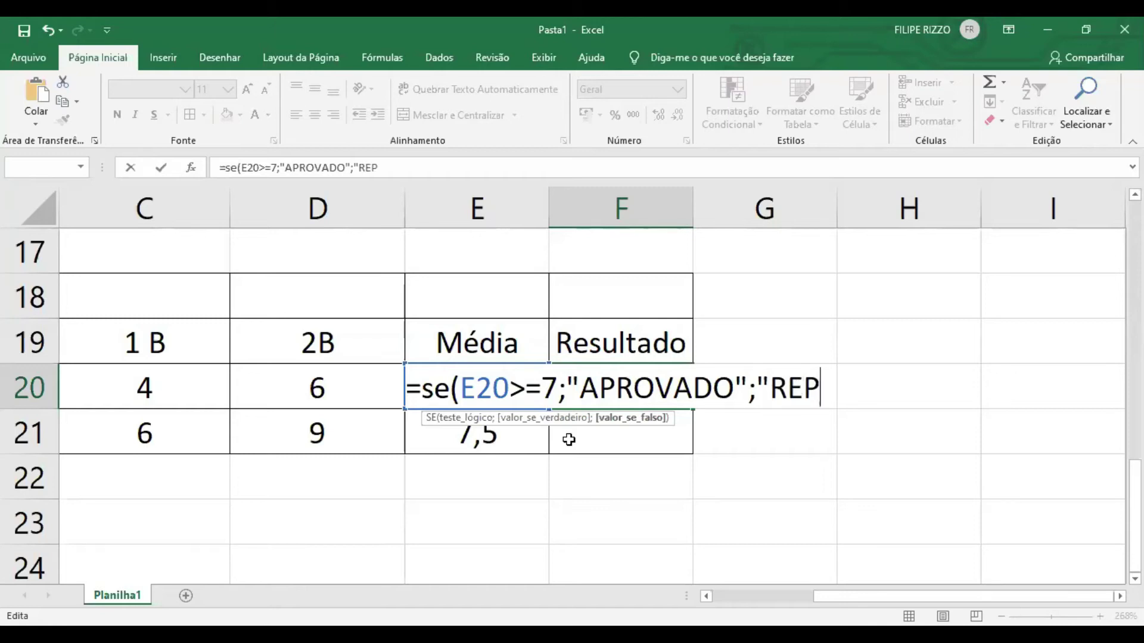
text(ROVADO")
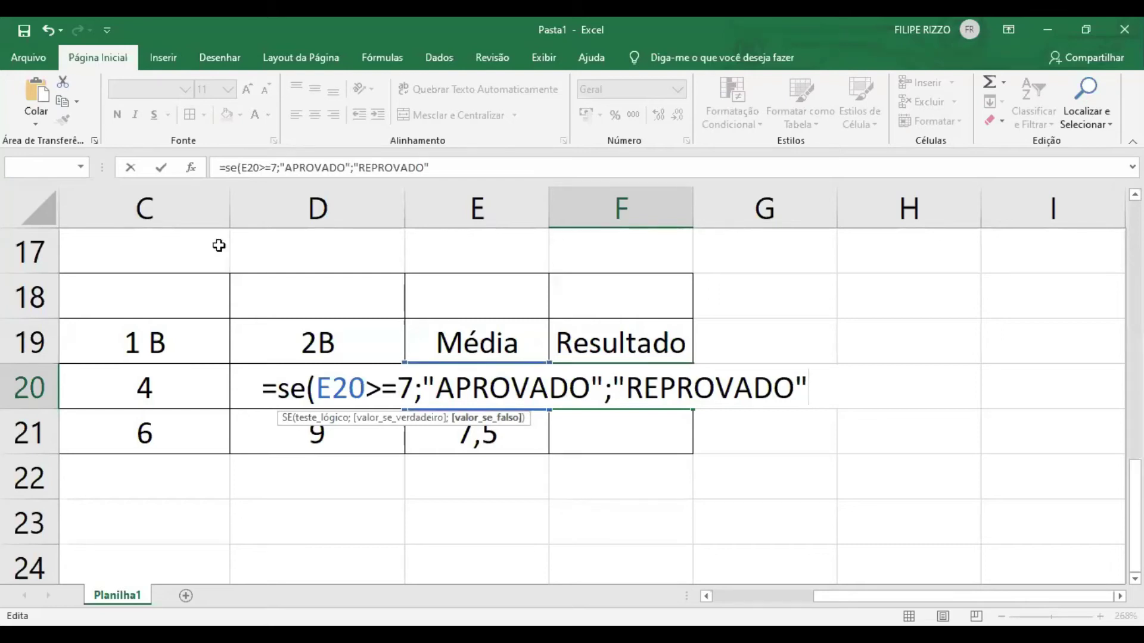
text())
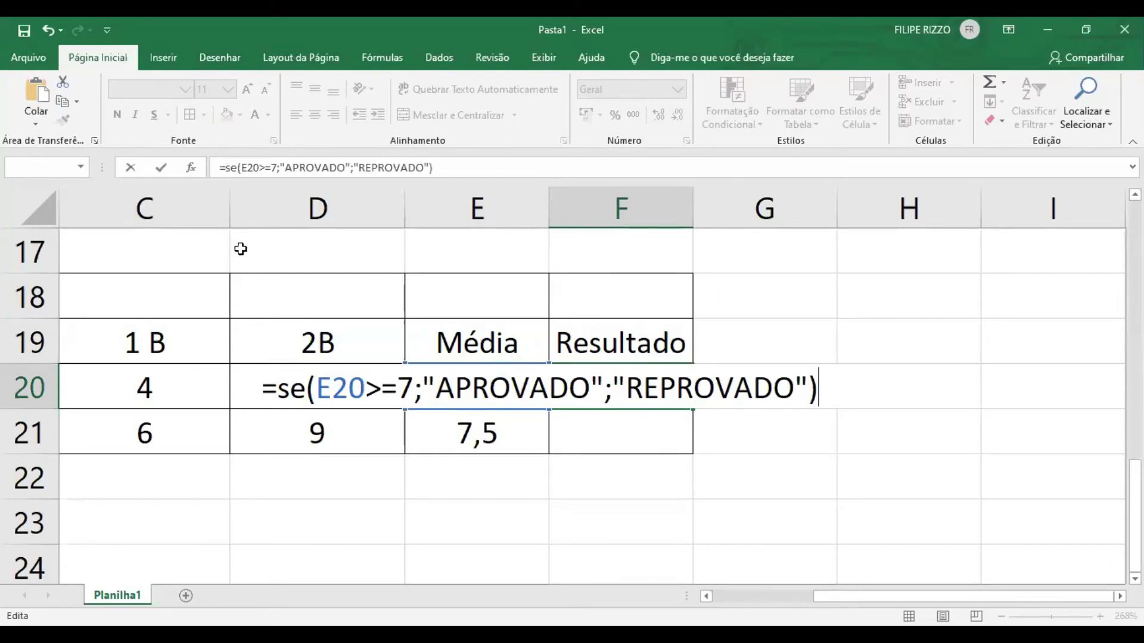
Review the logical test and both result arguments of the SE formula in F20 and commit the formula
drag(316, 390, 371, 395)
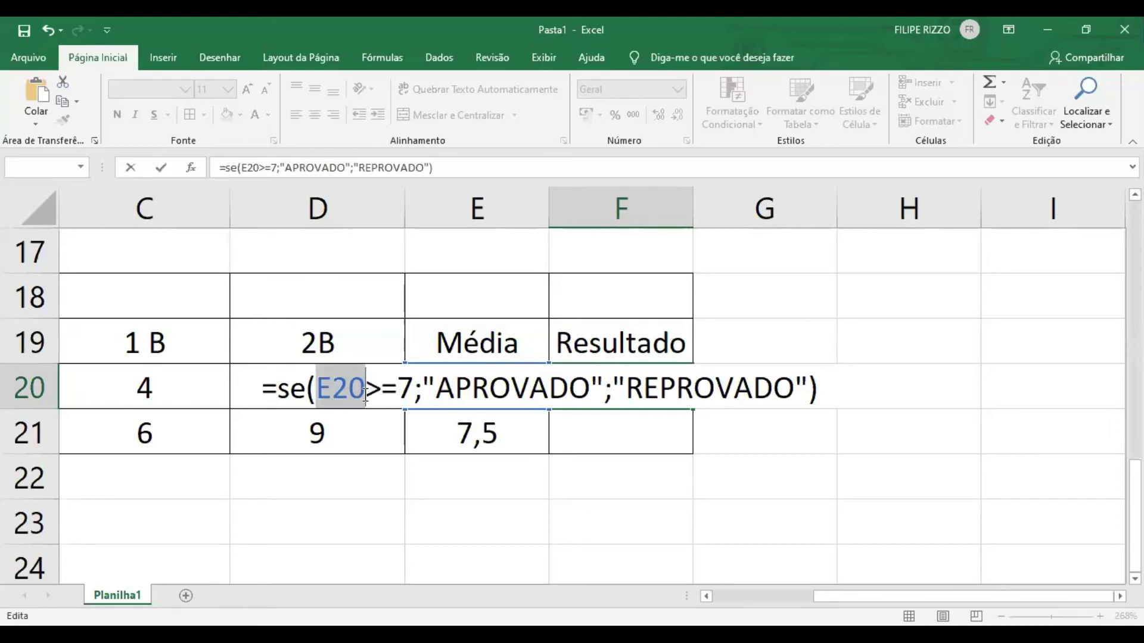
drag(317, 393, 397, 398)
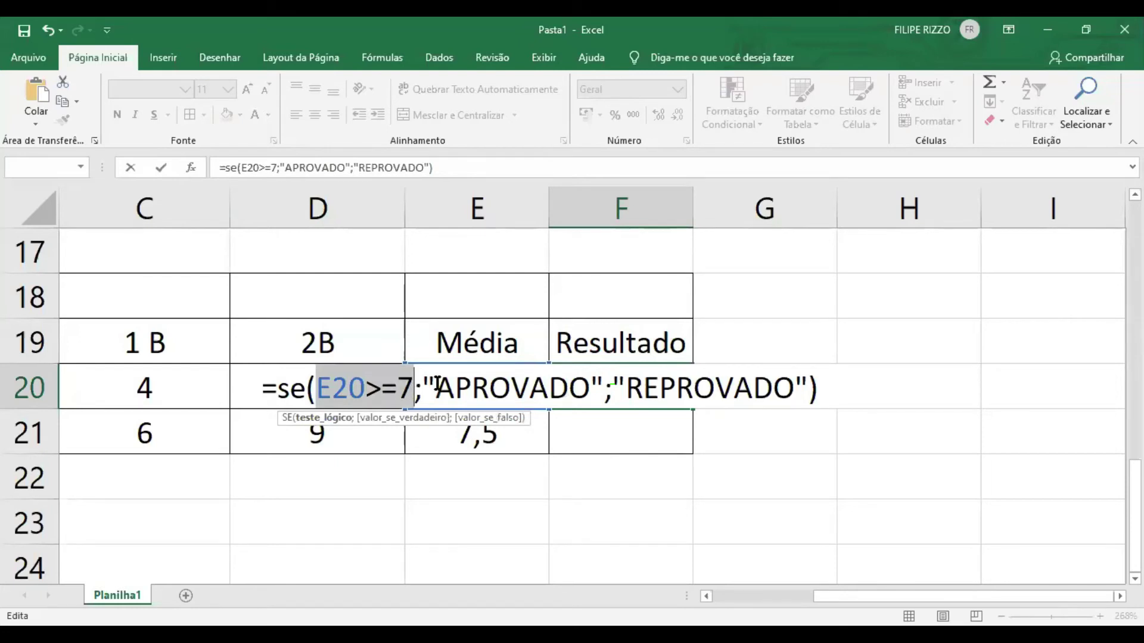
click(428, 383)
drag(428, 383, 605, 388)
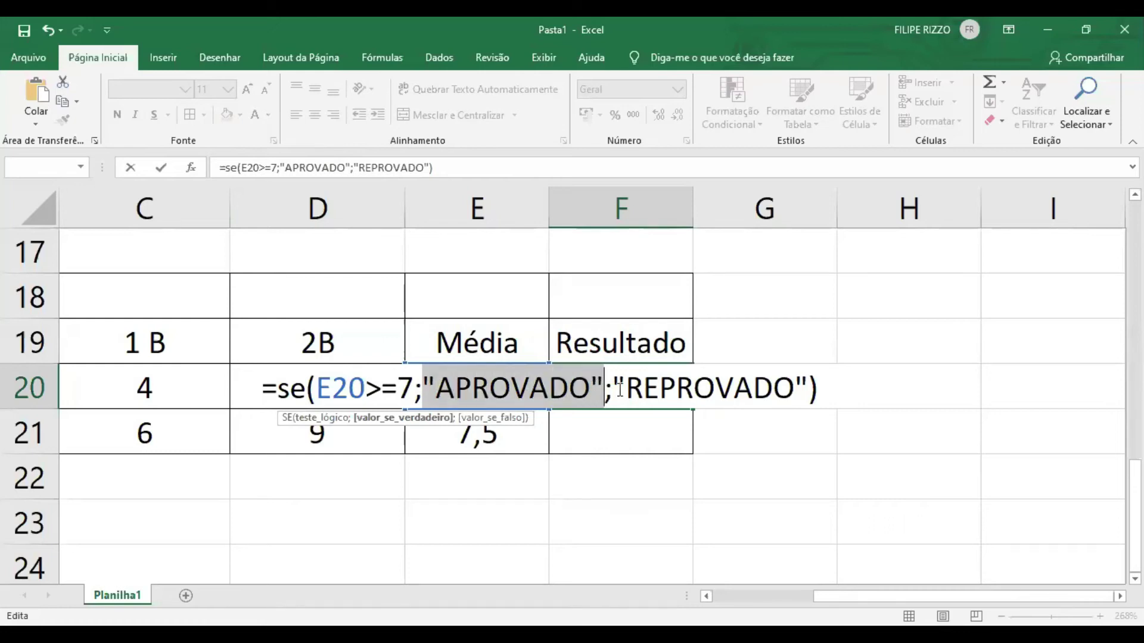
click(619, 390)
drag(620, 390, 777, 395)
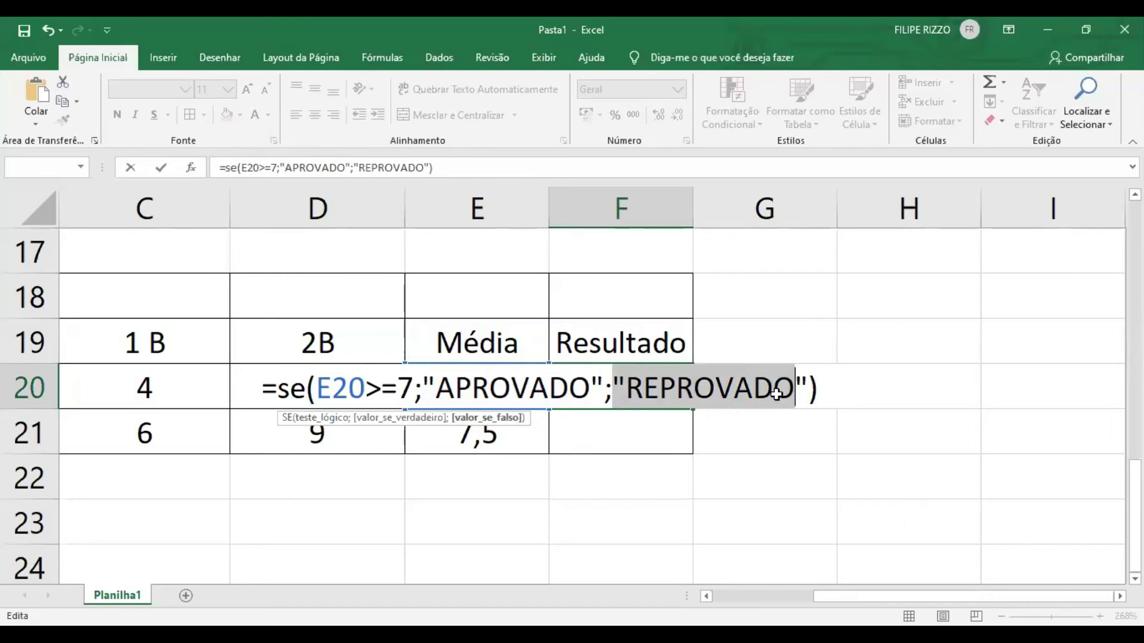
key(Return)
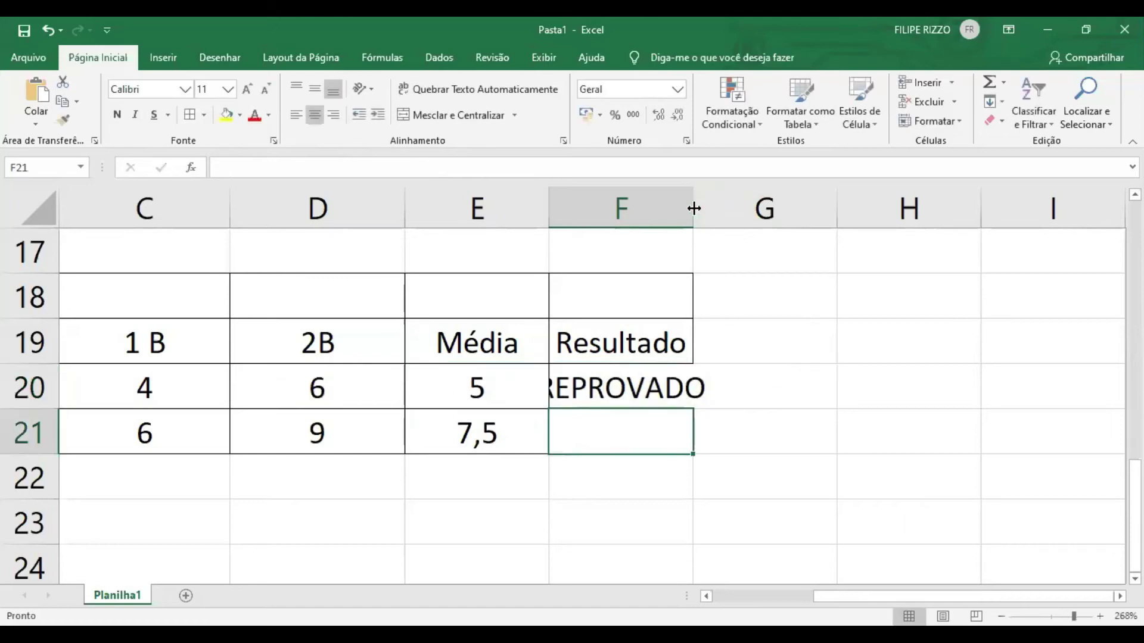
Autofit the width of the Resultado column F to its contents
double_click(694, 208)
click(877, 427)
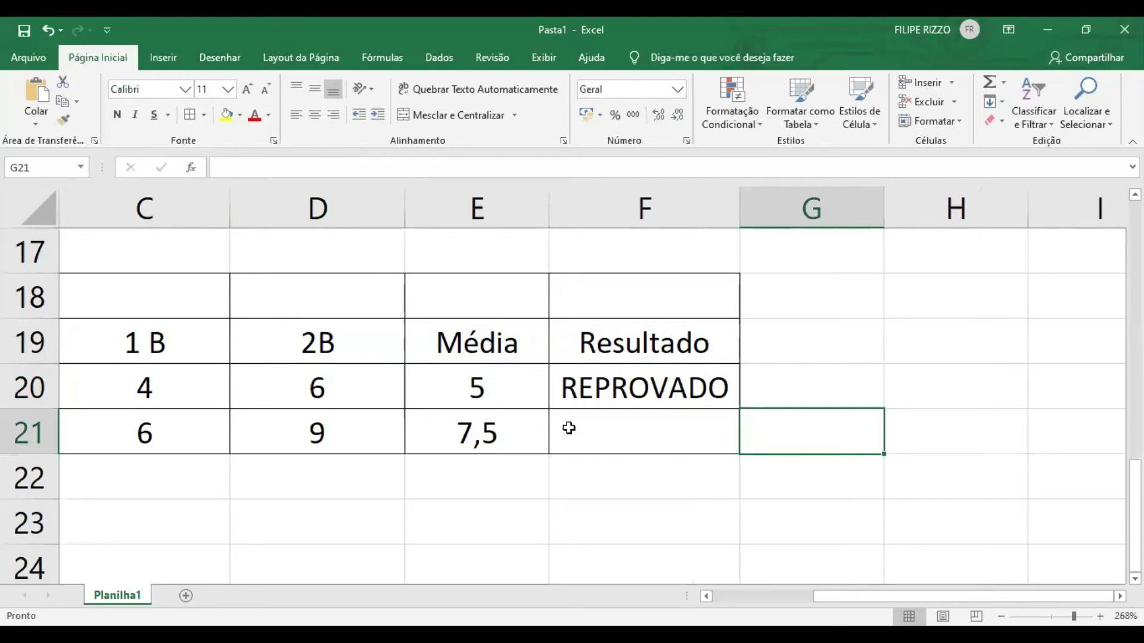
click(476, 387)
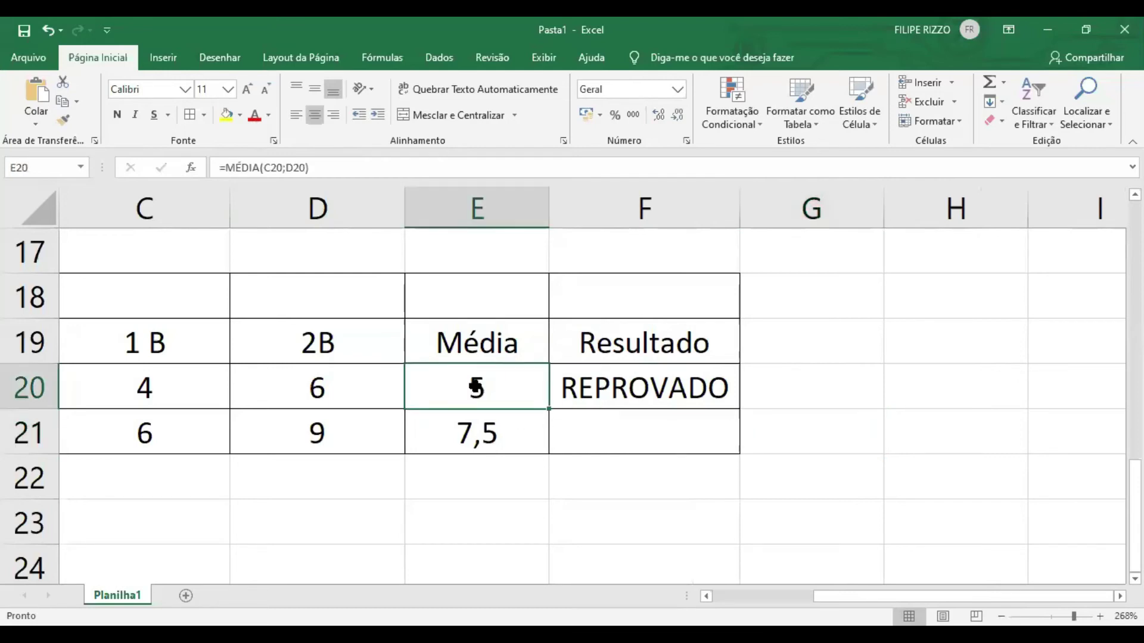
Copy the SE formula from F20 down to F21 and check the formula in both Resultado cells
click(646, 428)
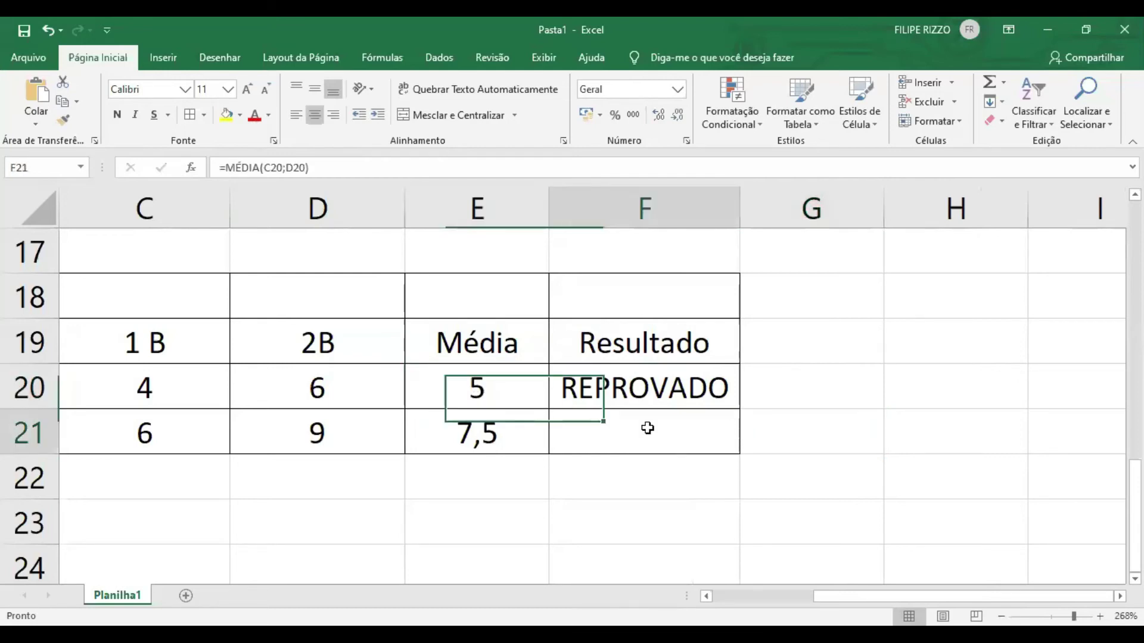
click(646, 393)
drag(864, 596, 814, 595)
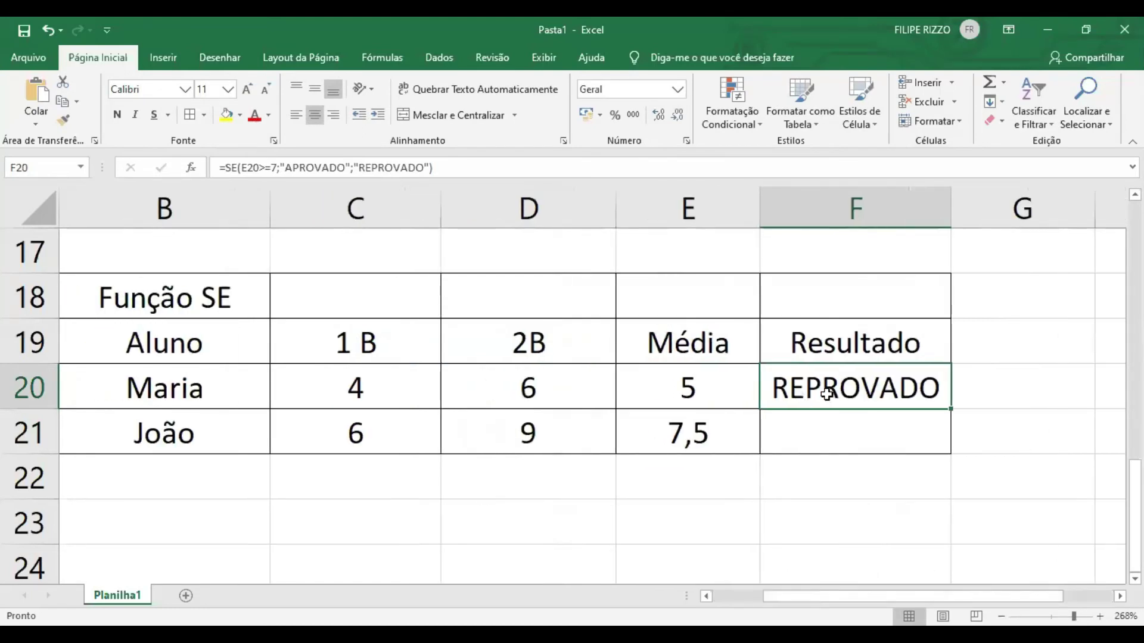
drag(152, 434, 877, 437)
click(876, 401)
drag(951, 411, 949, 453)
click(939, 499)
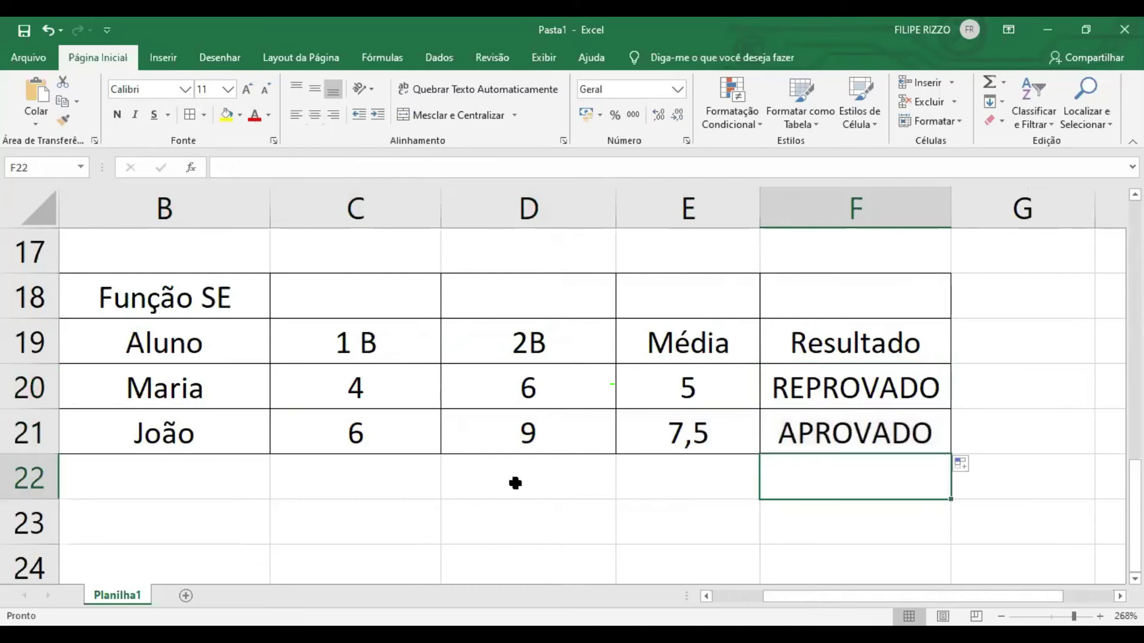
click(856, 386)
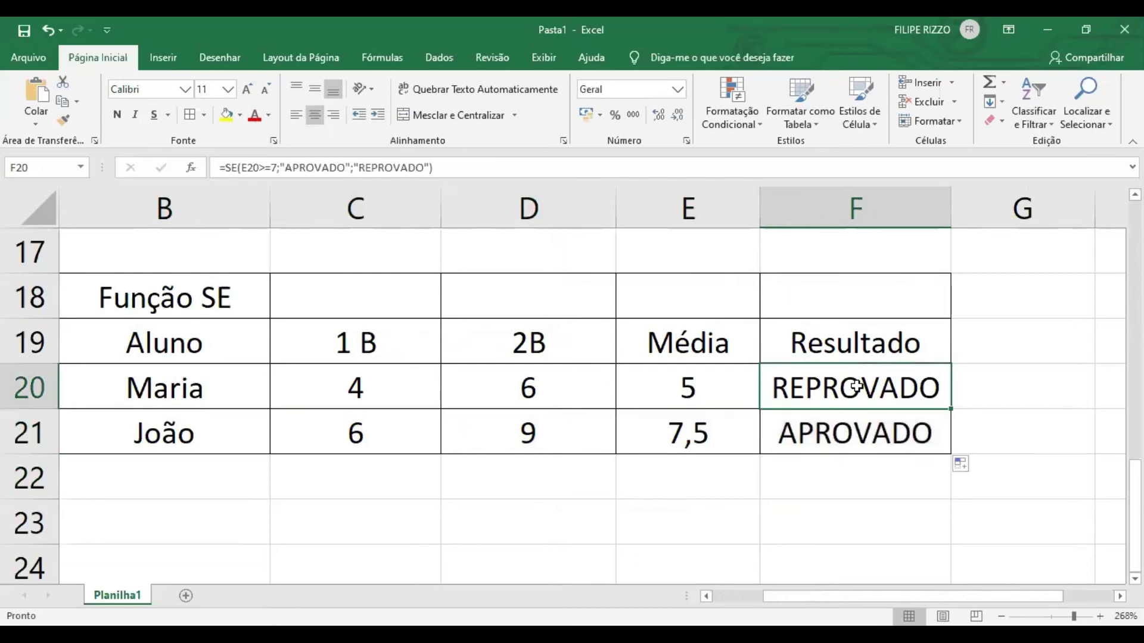
click(861, 435)
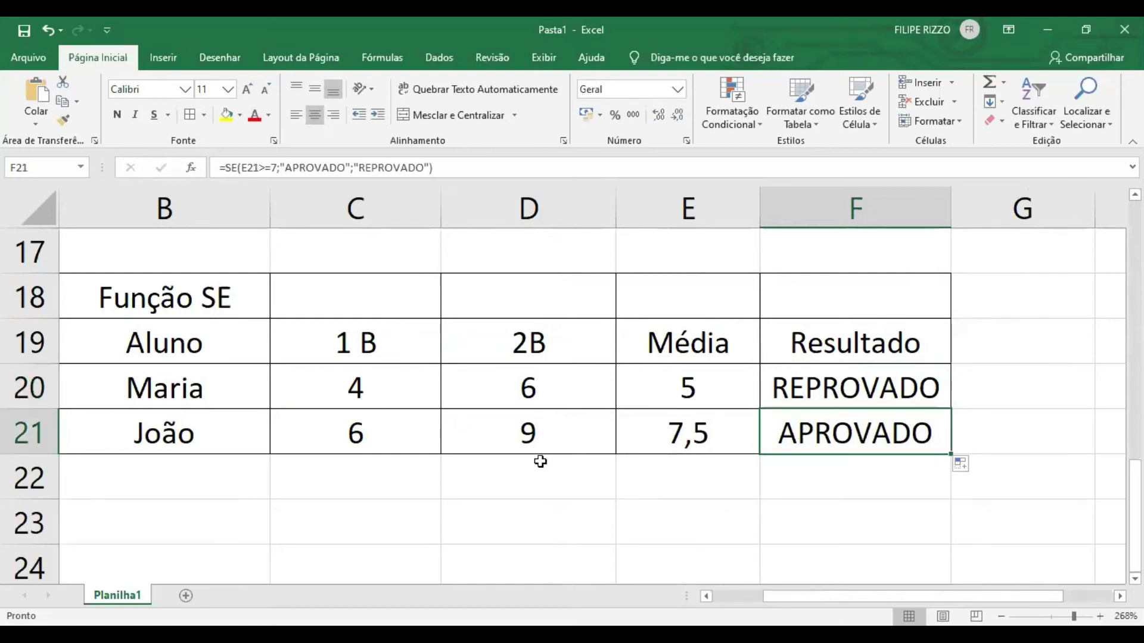
Set the first student's 1 B grade in C20 to 7 to test the Resultado formula
click(386, 396)
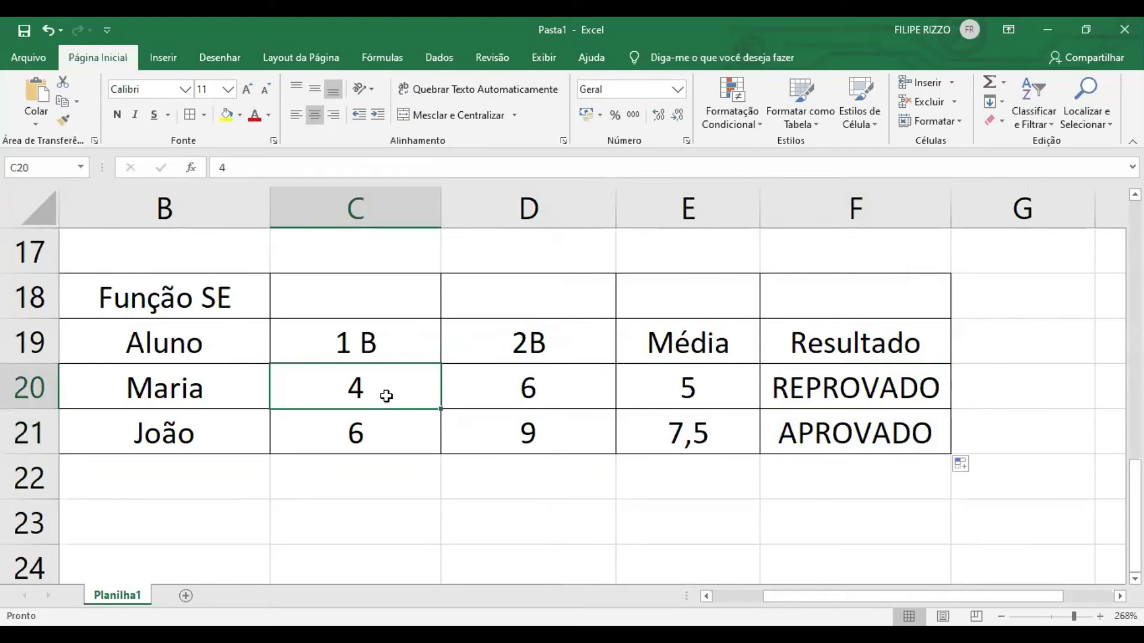
text(7)
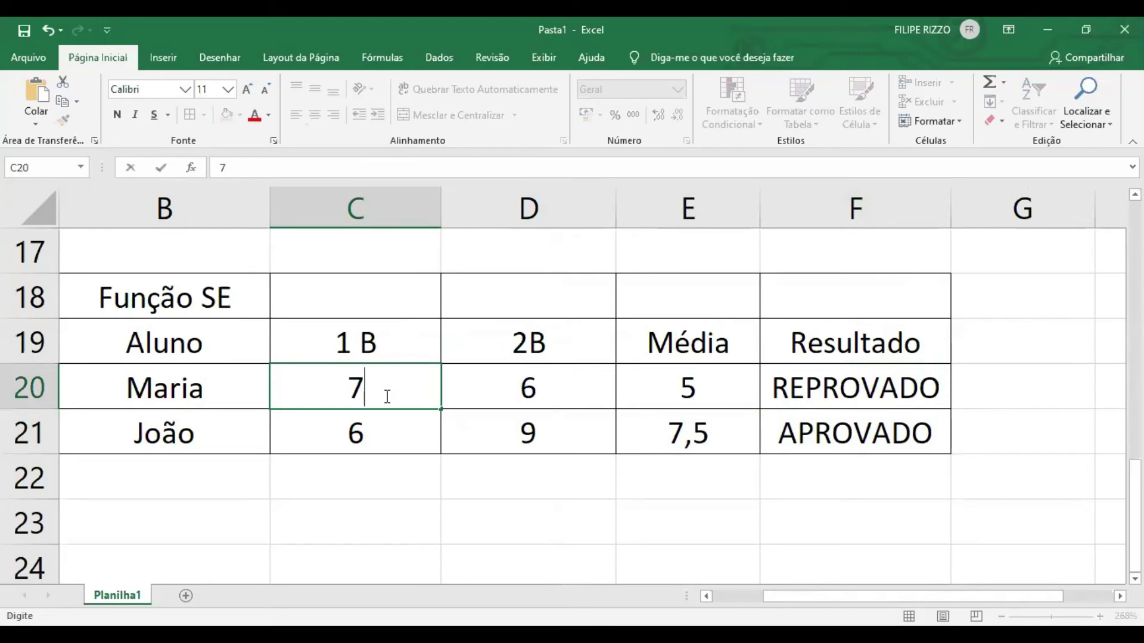
key(Return)
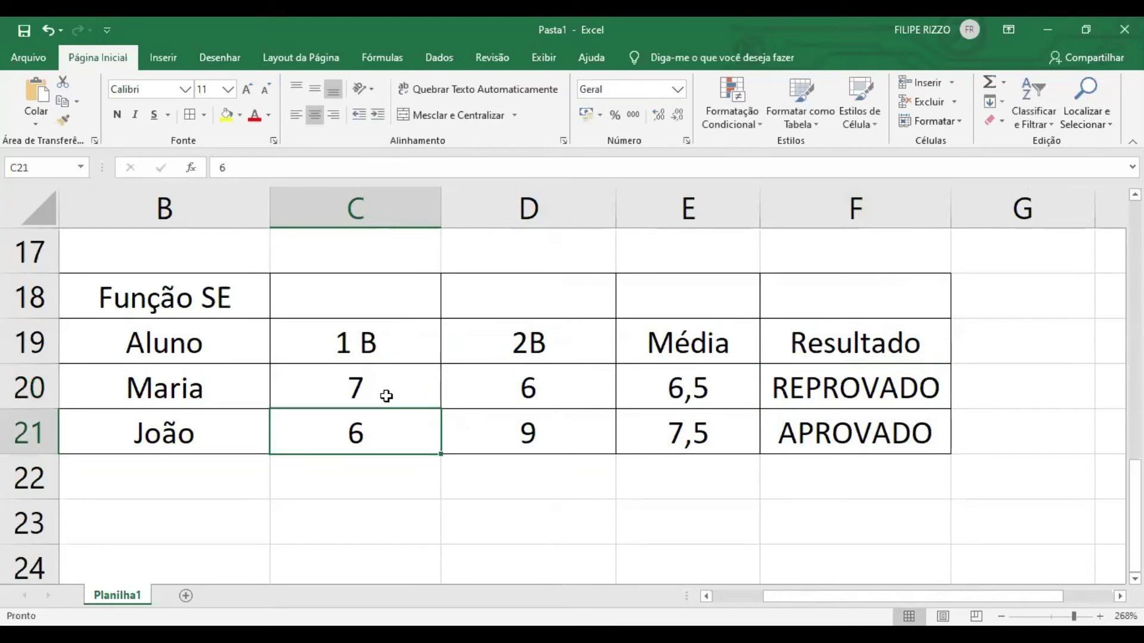
key(Return)
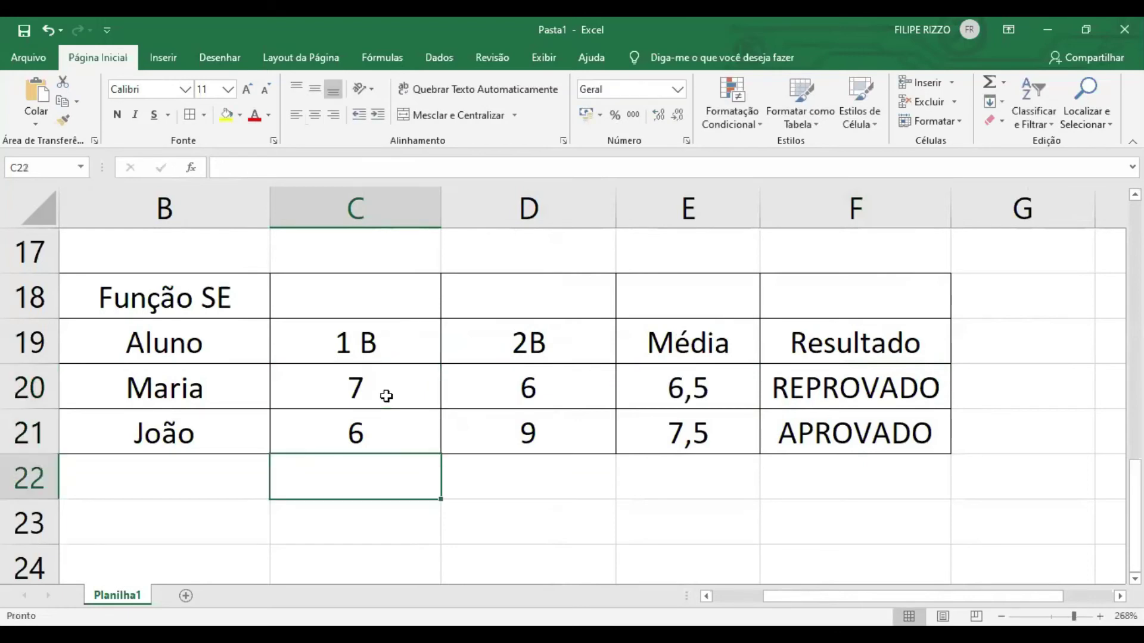
Set the first student's 1 B grade in C20 to 9
click(386, 396)
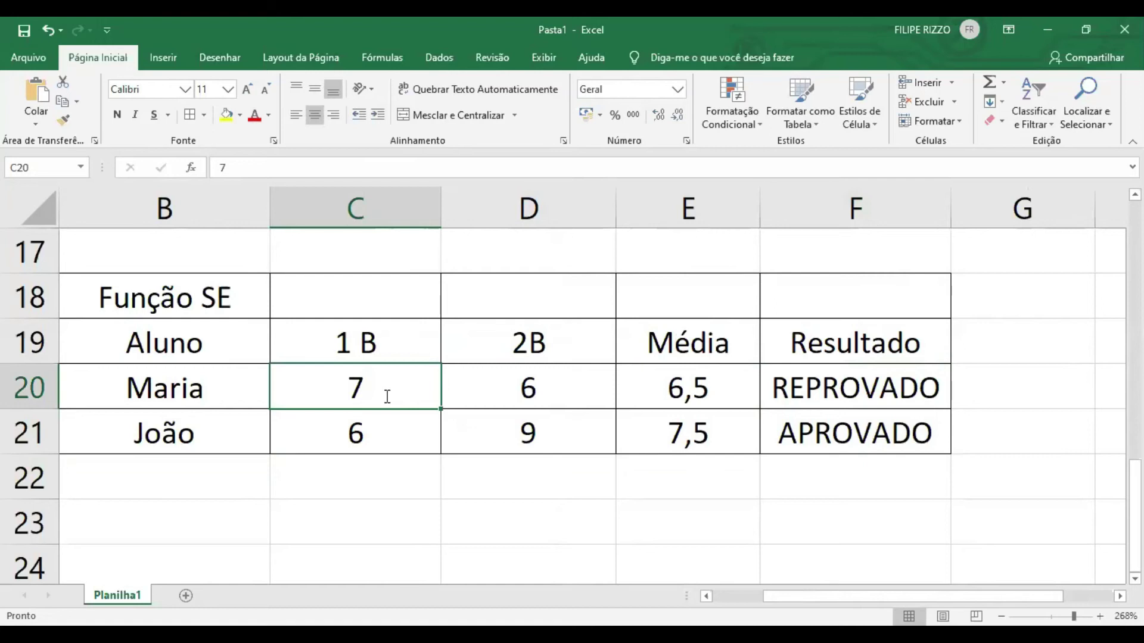
text(9)
key(Return)
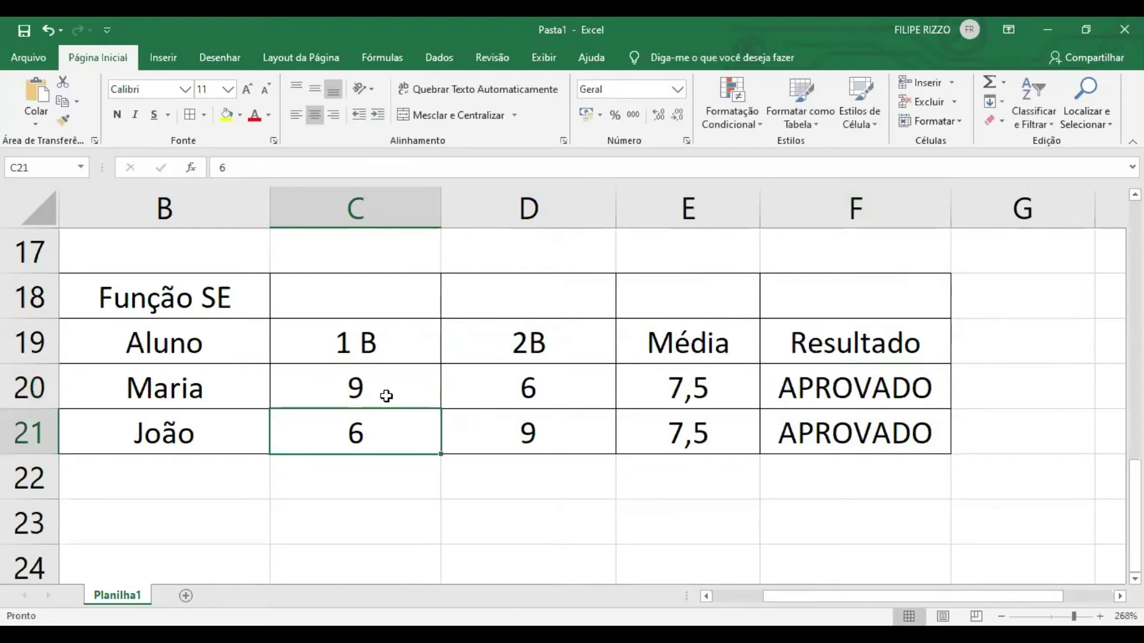